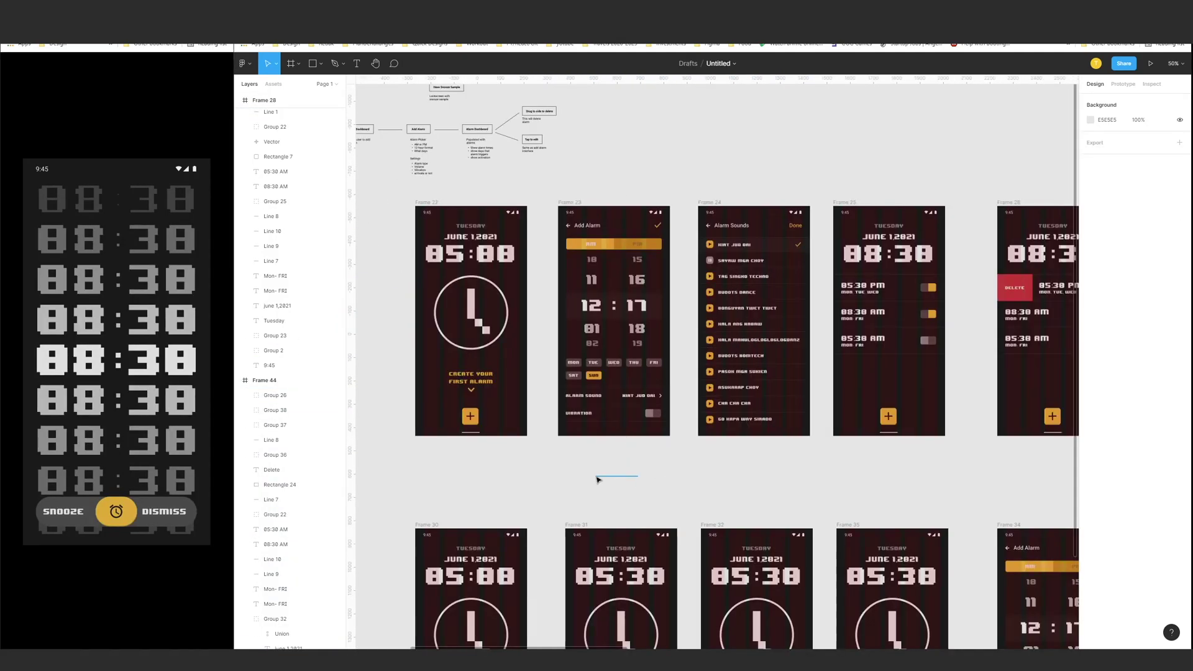
# Marquee-select the user-flow diagram and drag it right, above the alarm screens.
pyautogui.moveTo(724, 482); pyautogui.dragTo(808, 558)
pyautogui.moveTo(735, 383); pyautogui.dragTo(758, 437)
pyautogui.moveTo(466, 202); pyautogui.dragTo(708, 320)
pyautogui.moveTo(608, 264); pyautogui.dragTo(705, 226)
# Zoom to 100% and pan across the dashboard and ringing-alarm screens.
pyautogui.hotkey('ctrl', '+')
pyautogui.scroll(-2, 522, 301)
pyautogui.moveTo(525, 300); pyautogui.dragTo(578, 364)
pyautogui.scroll(-1, 549, 395)
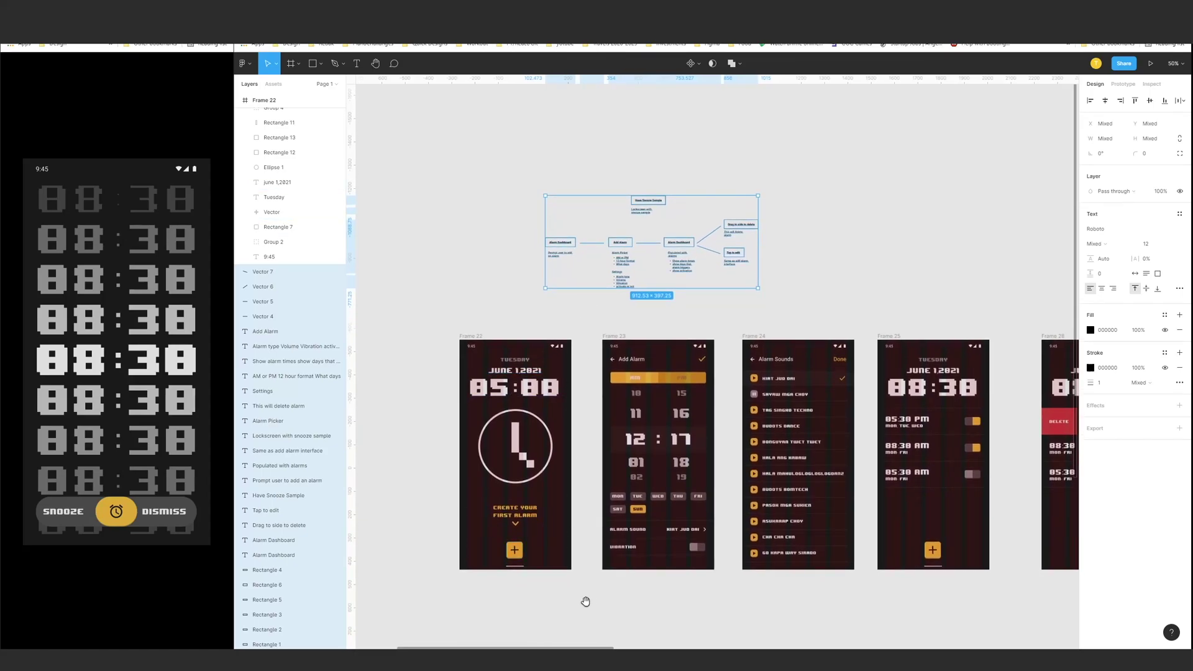
pyautogui.hscroll(2, 585, 602)
pyautogui.scroll(-1, 586, 602)
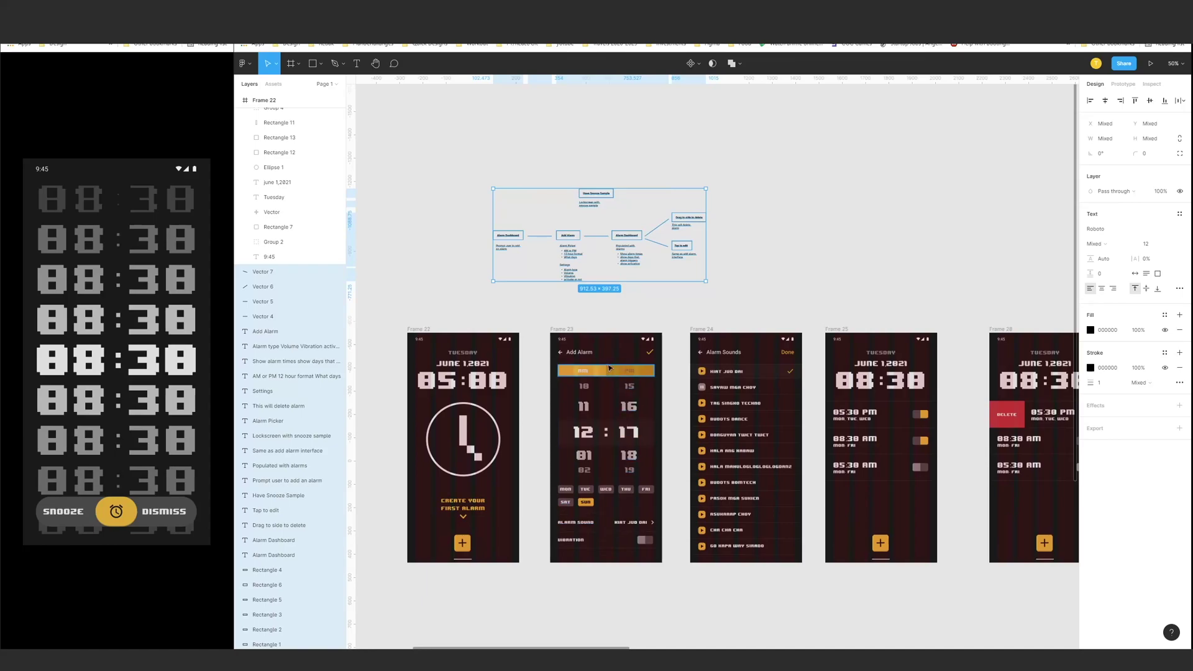
pyautogui.hscroll(3, 778, 261)
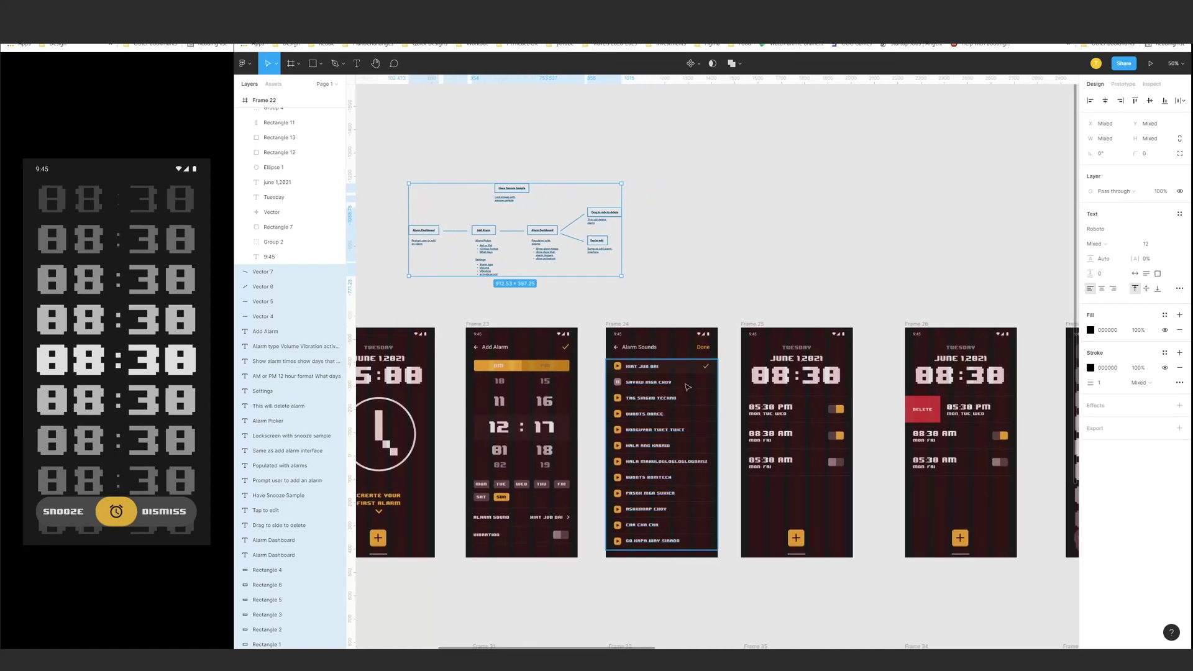
pyautogui.moveTo(722, 291); pyautogui.dragTo(645, 285)
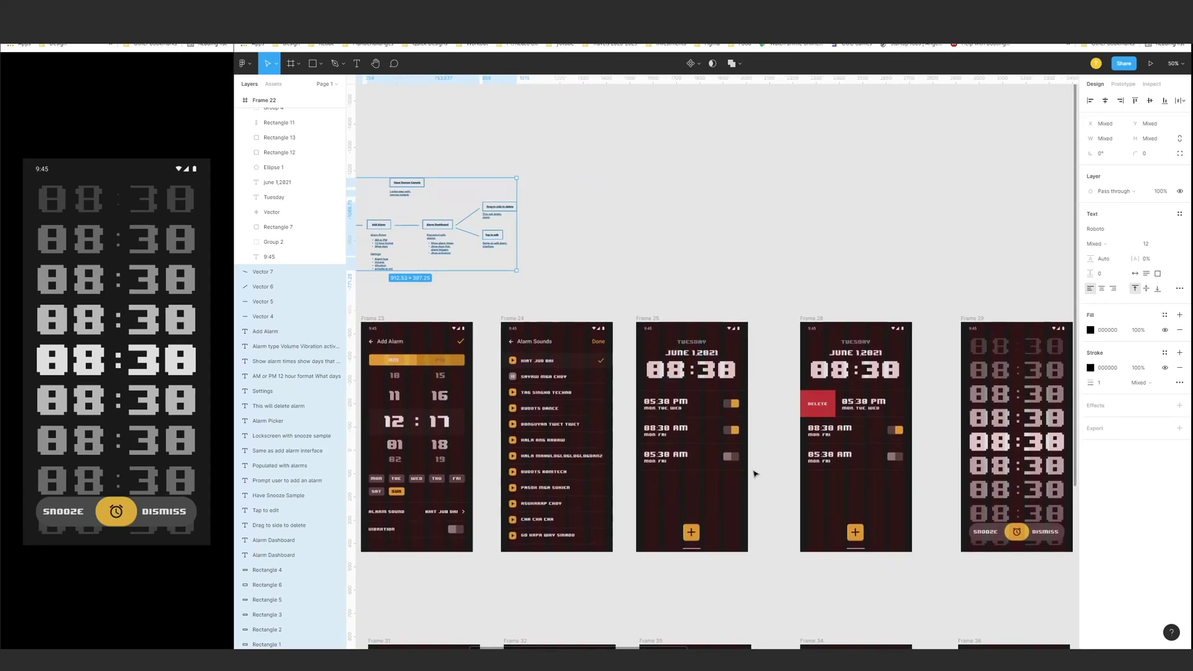
pyautogui.hscroll(4, 754, 474)
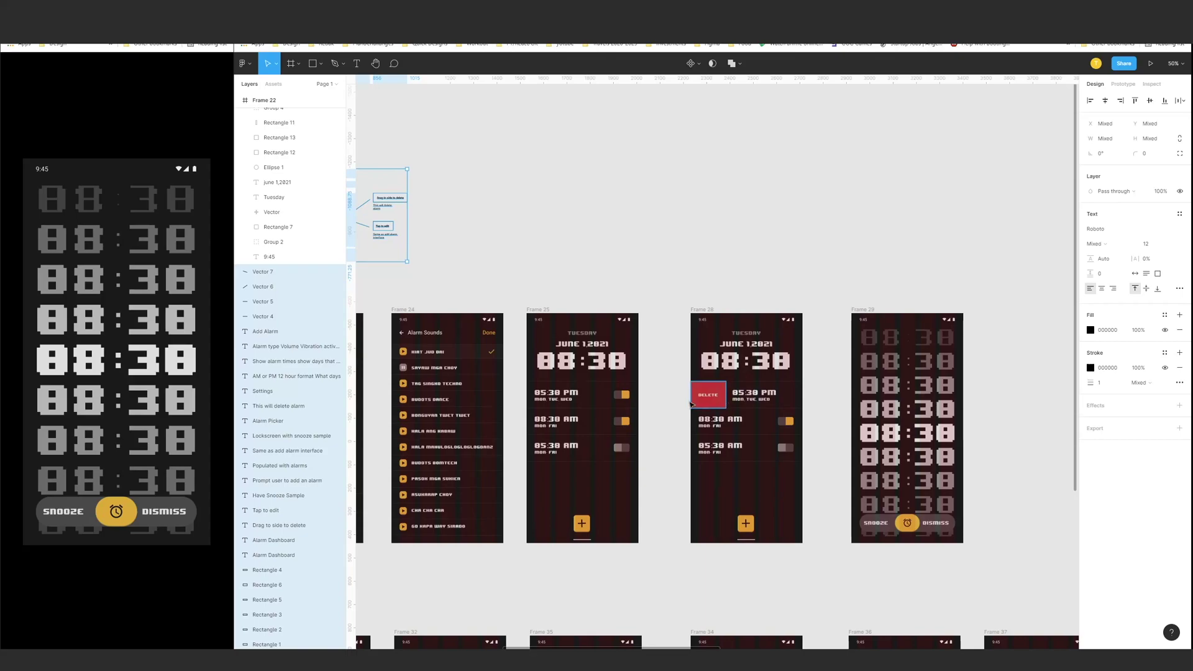
pyautogui.hscroll(-3, 814, 280)
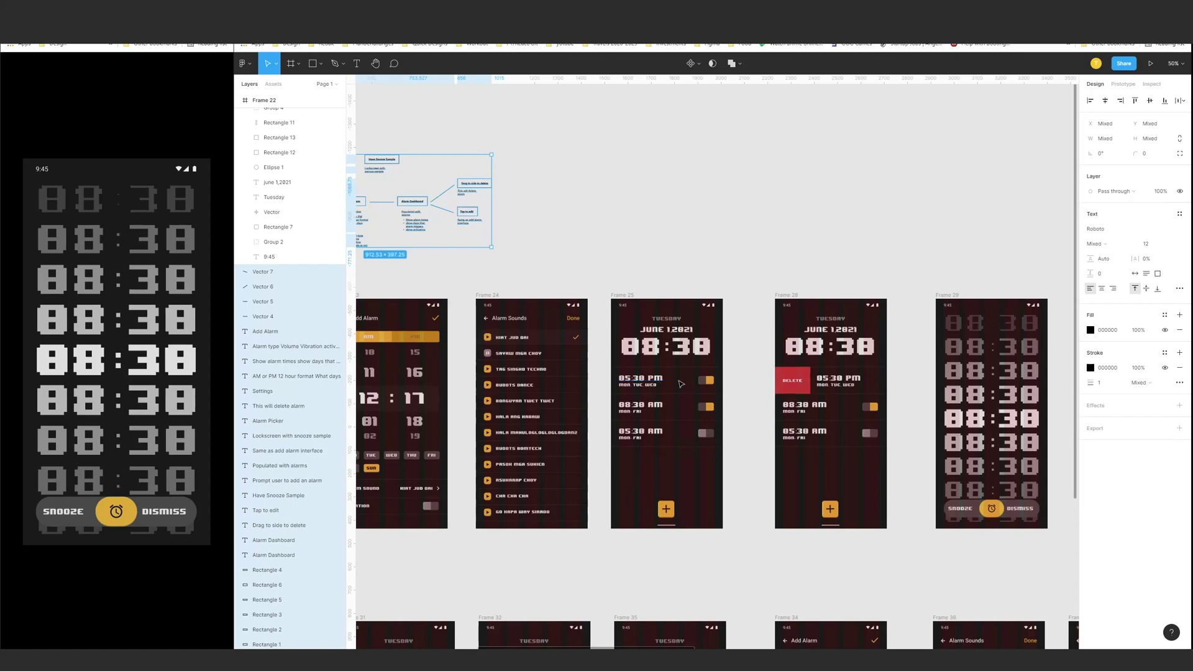
pyautogui.hscroll(5, 737, 251)
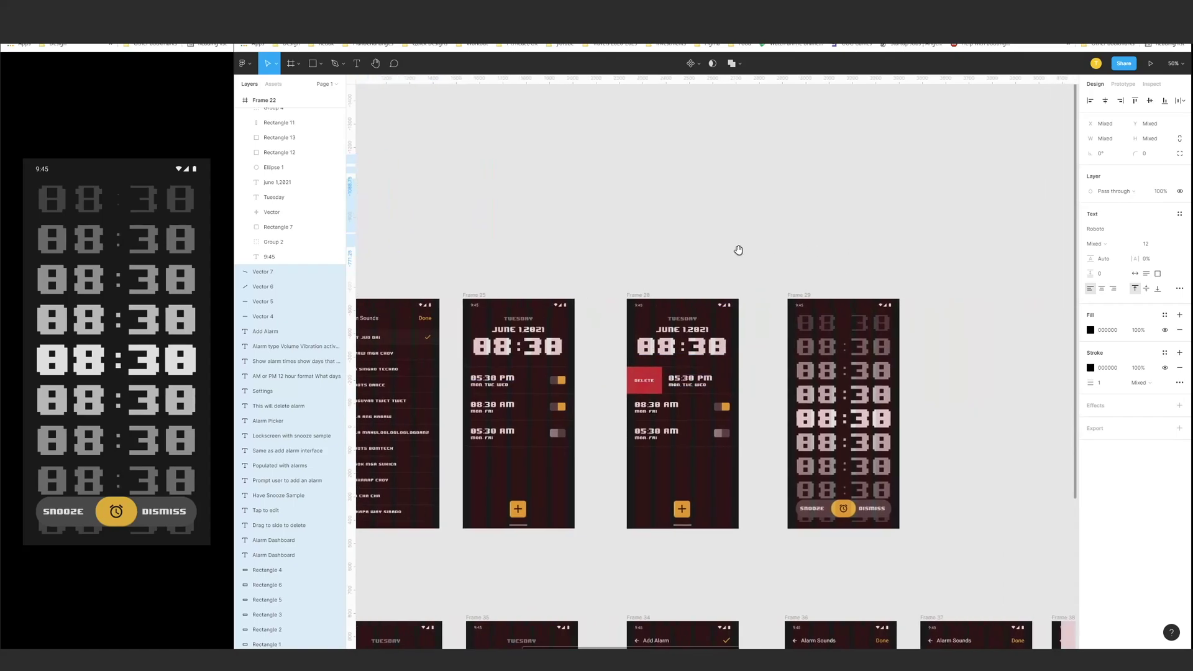
pyautogui.hscroll(-7, 829, 280)
pyautogui.scroll(1, 829, 281)
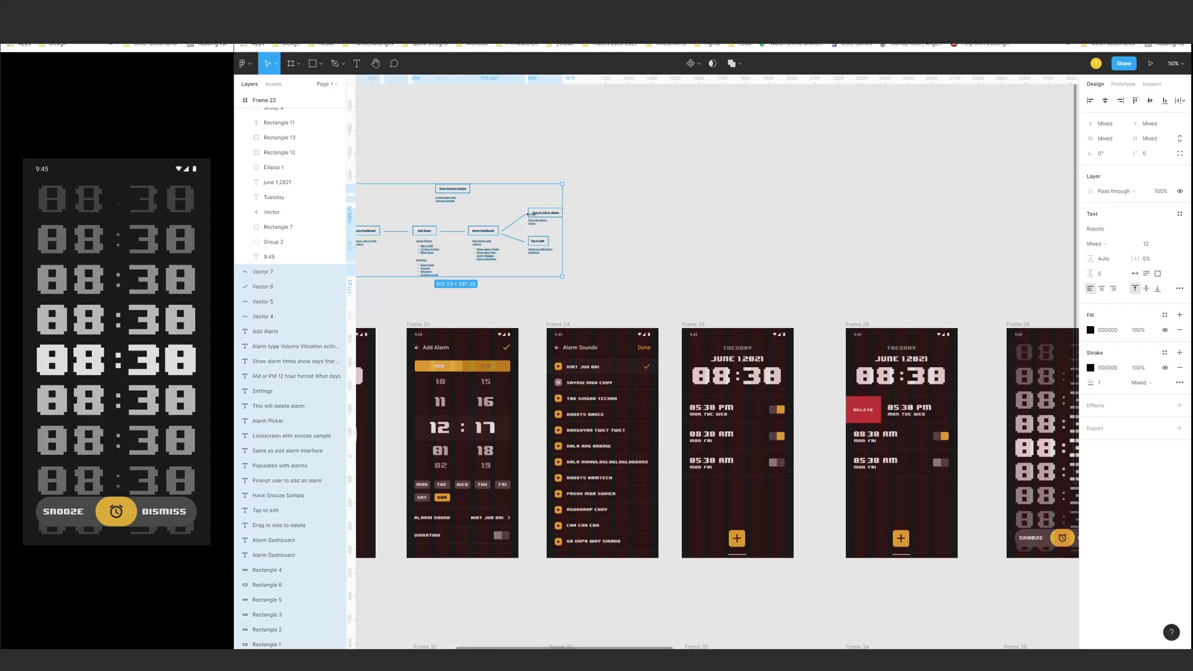
# Clear the diagram selection, select the 'Have Snooze Sample' note, then deselect it.
pyautogui.click(602, 183)
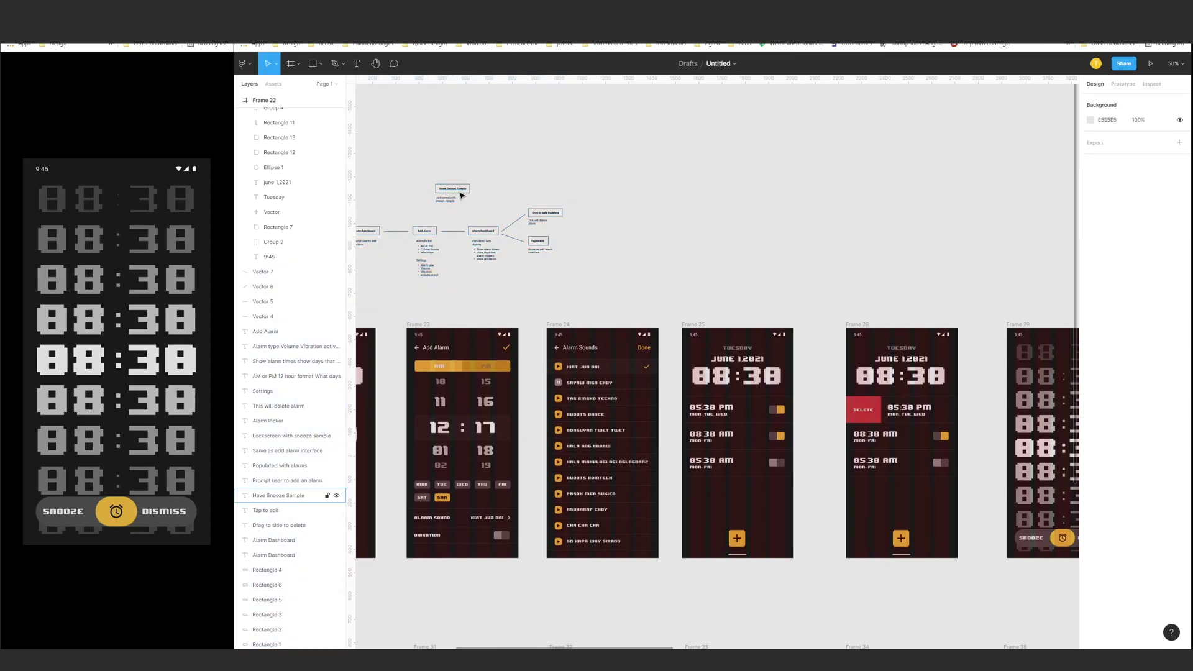
pyautogui.click(453, 192)
pyautogui.moveTo(784, 251); pyautogui.dragTo(510, 204)
pyautogui.hscroll(1, 820, 394)
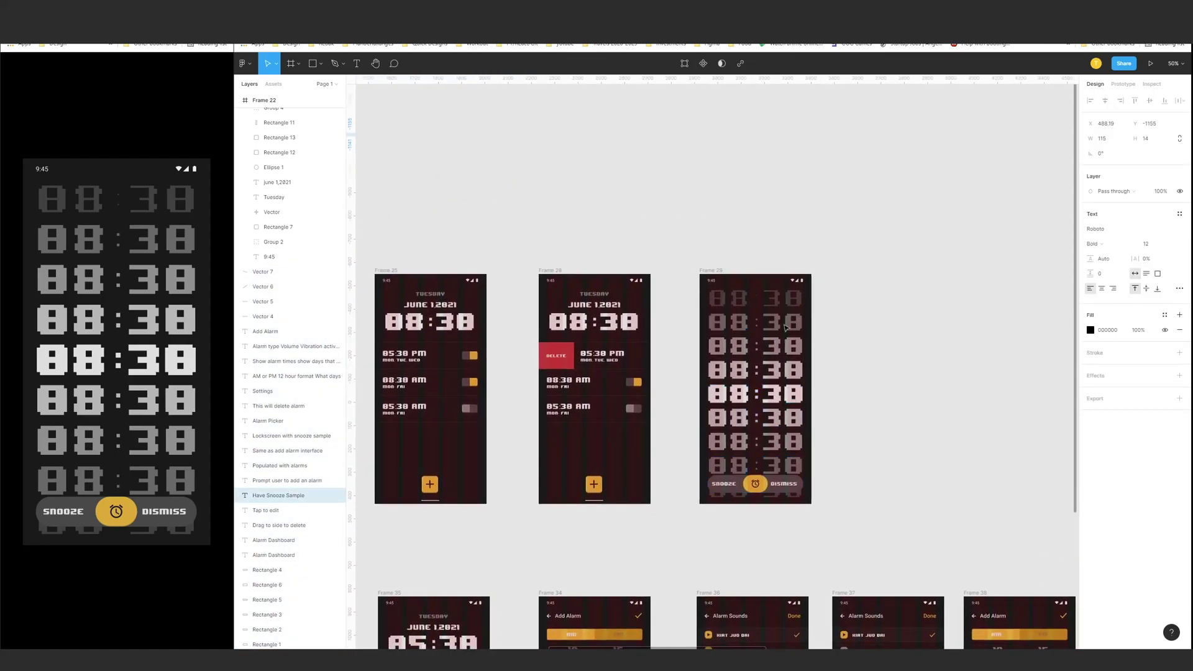
pyautogui.click(862, 326)
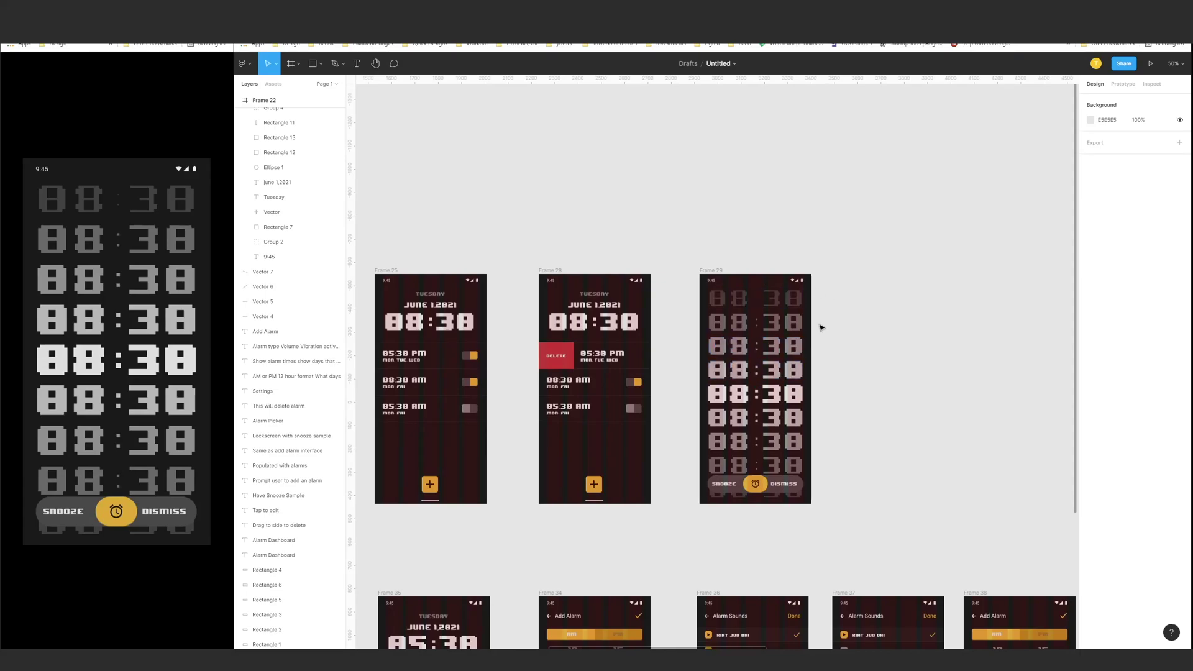
# In the phone preview, tap + to add an alarm and open the Alarm Sound list.
pyautogui.moveTo(833, 344); pyautogui.dragTo(888, 336)
pyautogui.moveTo(701, 503); pyautogui.dragTo(971, 303)
pyautogui.scroll(-3, 689, 333)
pyautogui.hscroll(-5, 689, 334)
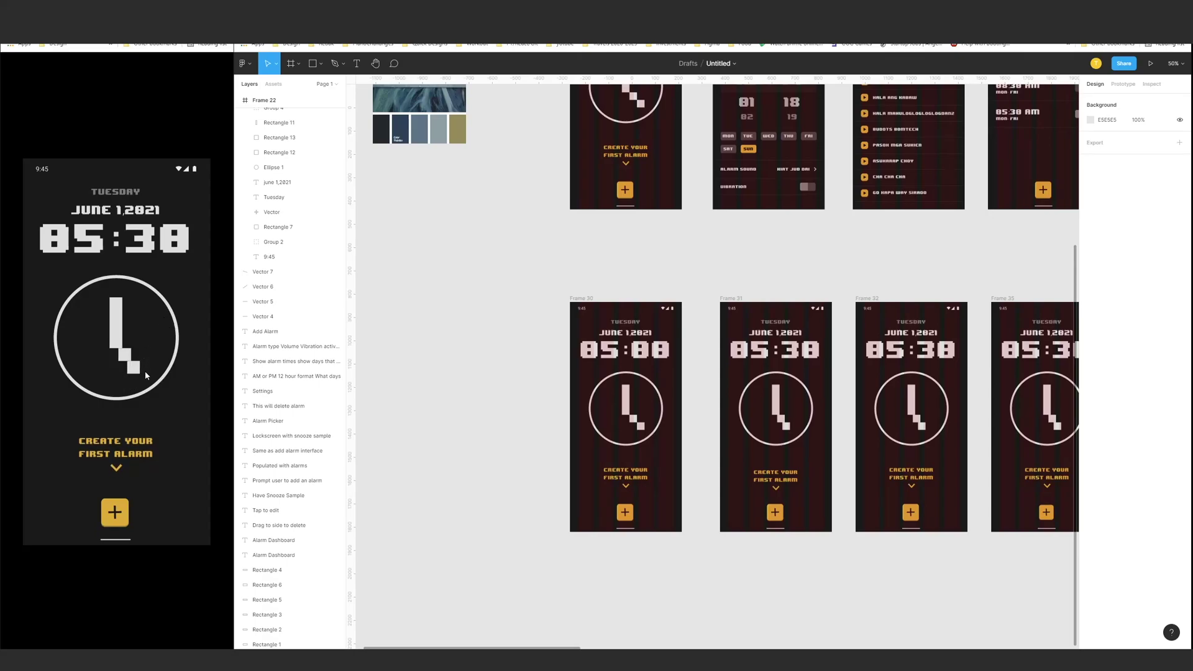
pyautogui.click(115, 513)
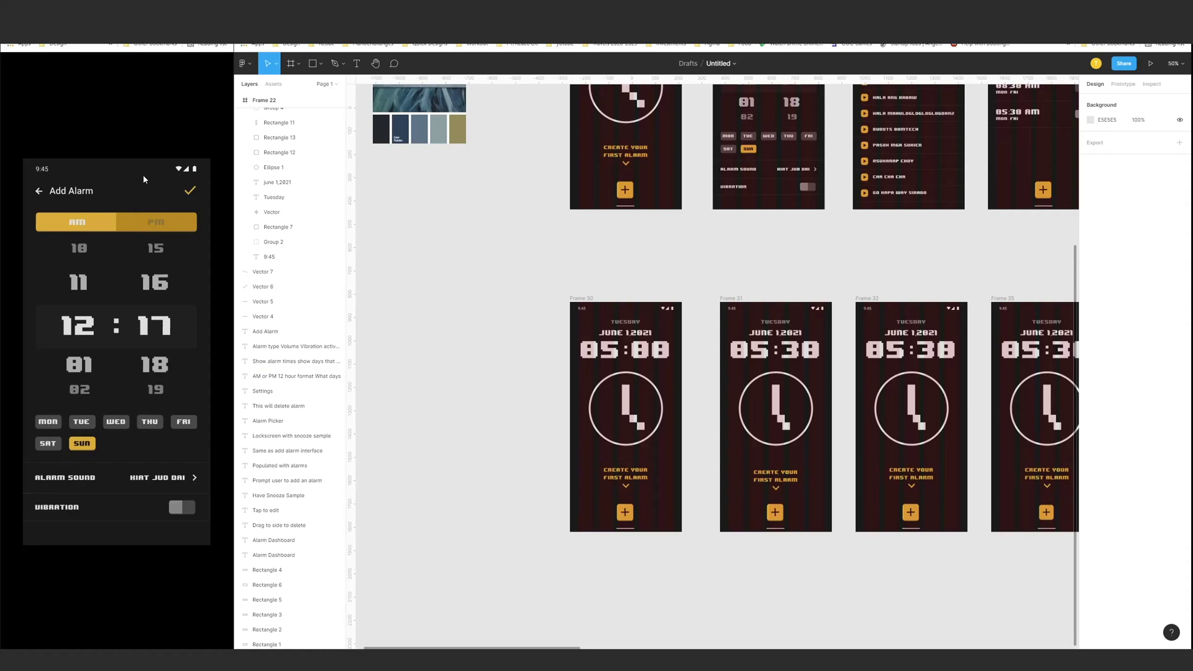
pyautogui.click(176, 403)
pyautogui.click(153, 482)
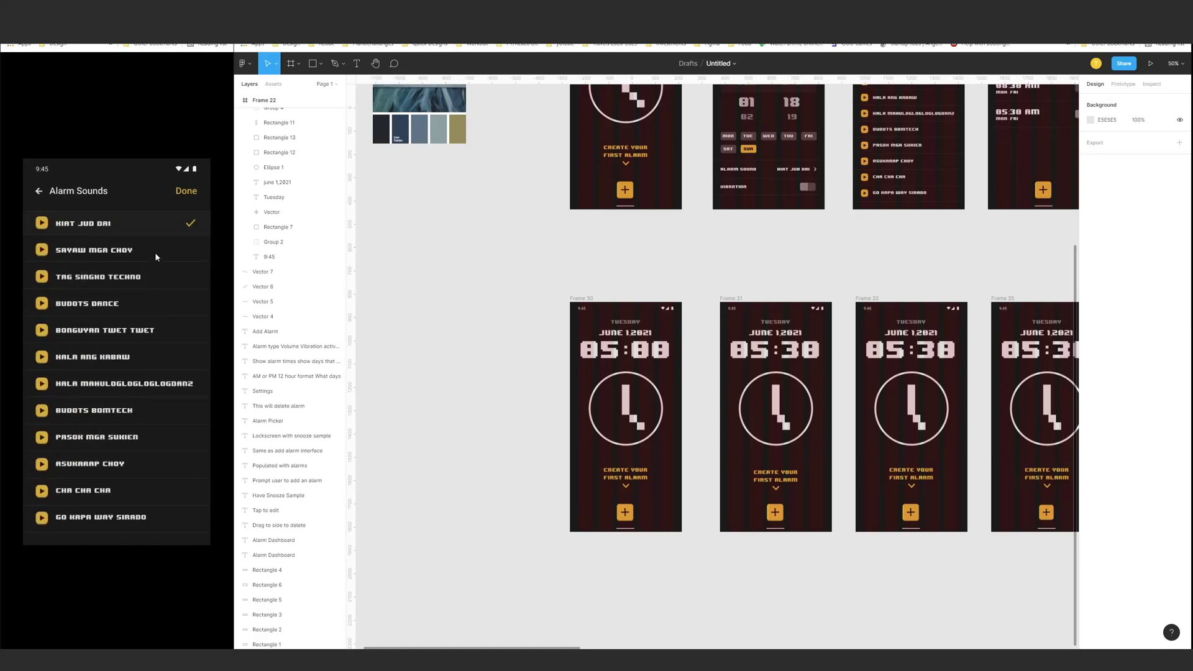
# Play the SAYAW MGA CHOY sample, return to Add Alarm, and save the new alarm.
pyautogui.click(41, 251)
pyautogui.click(159, 197)
pyautogui.click(52, 195)
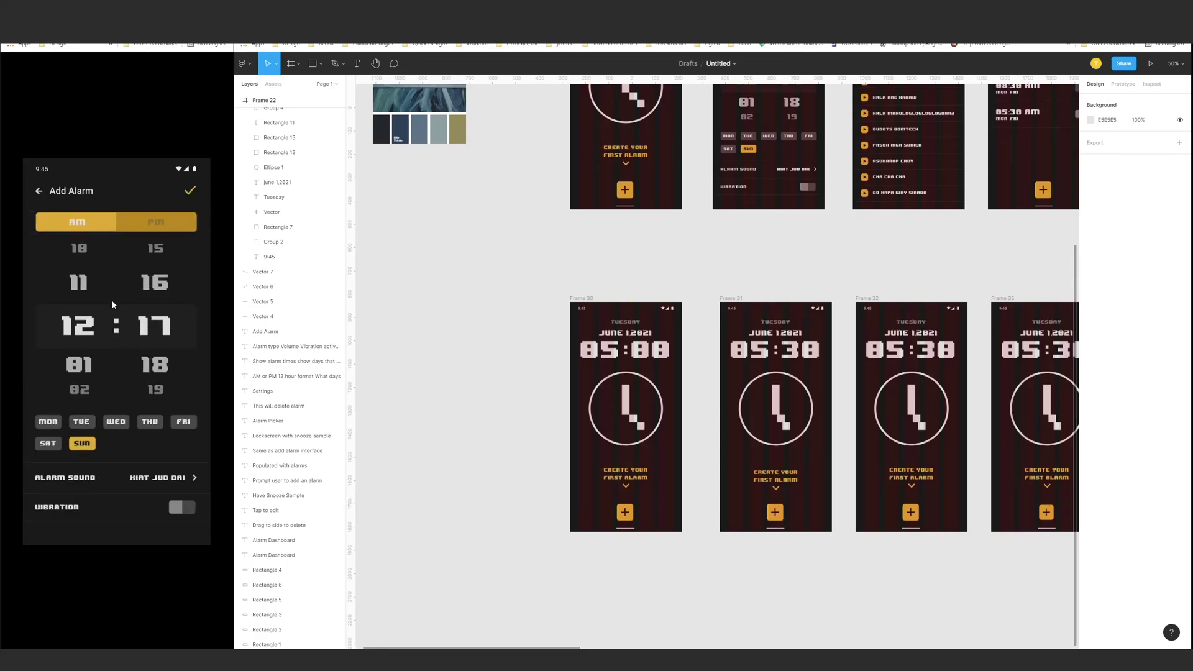
pyautogui.click(190, 194)
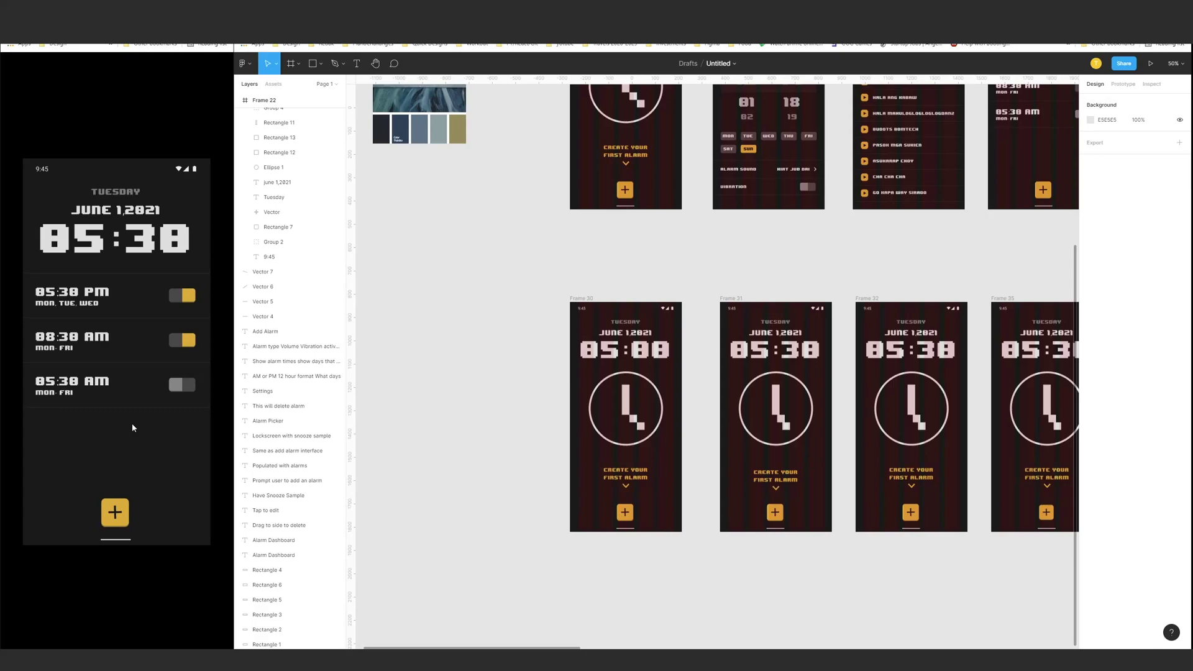
# Swipe the 05:30 PM alarm, delete it, and advance to the ringing-alarm screen.
pyautogui.moveTo(62, 302); pyautogui.dragTo(124, 306)
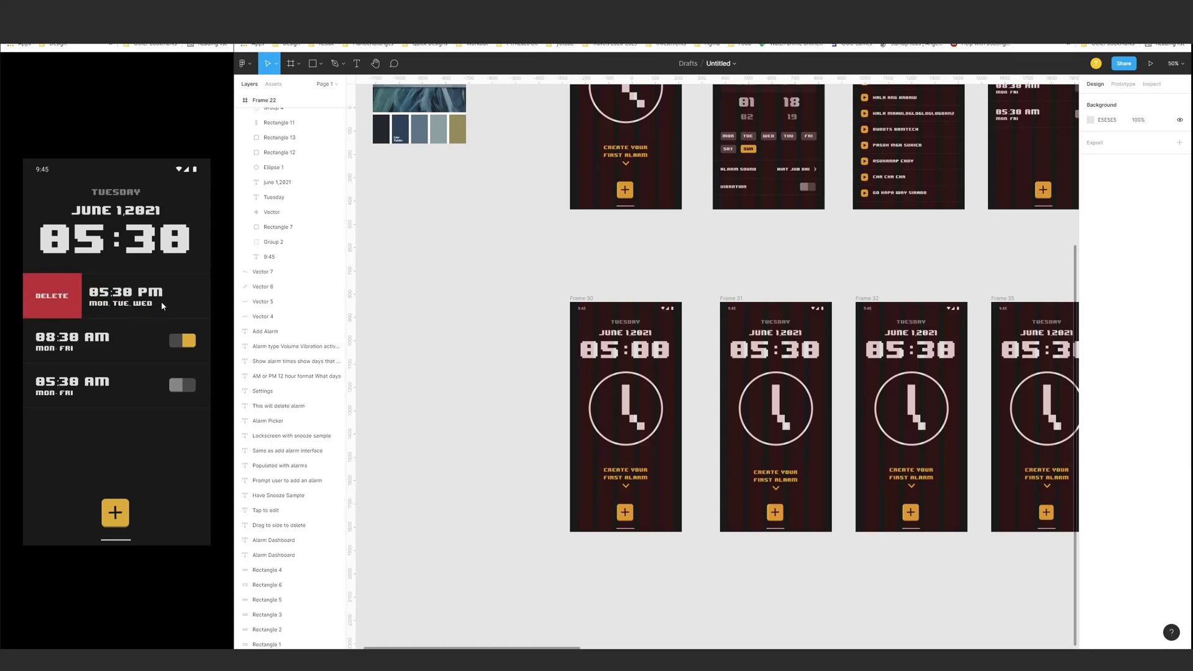
pyautogui.click(161, 301)
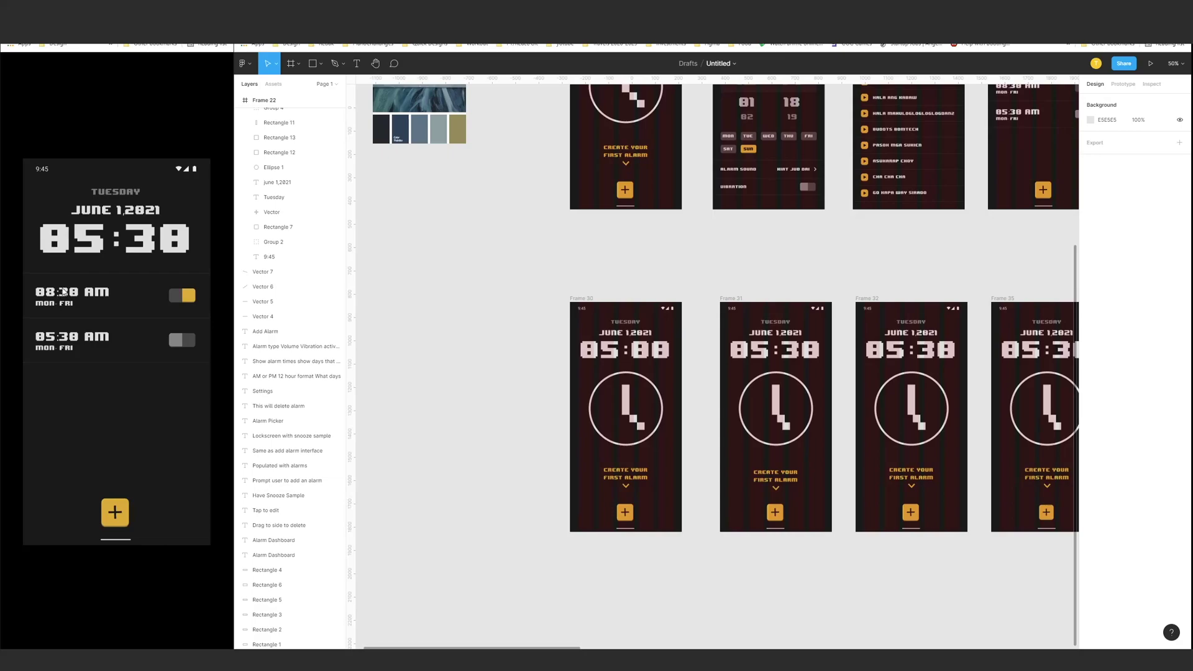
pyautogui.click(115, 394)
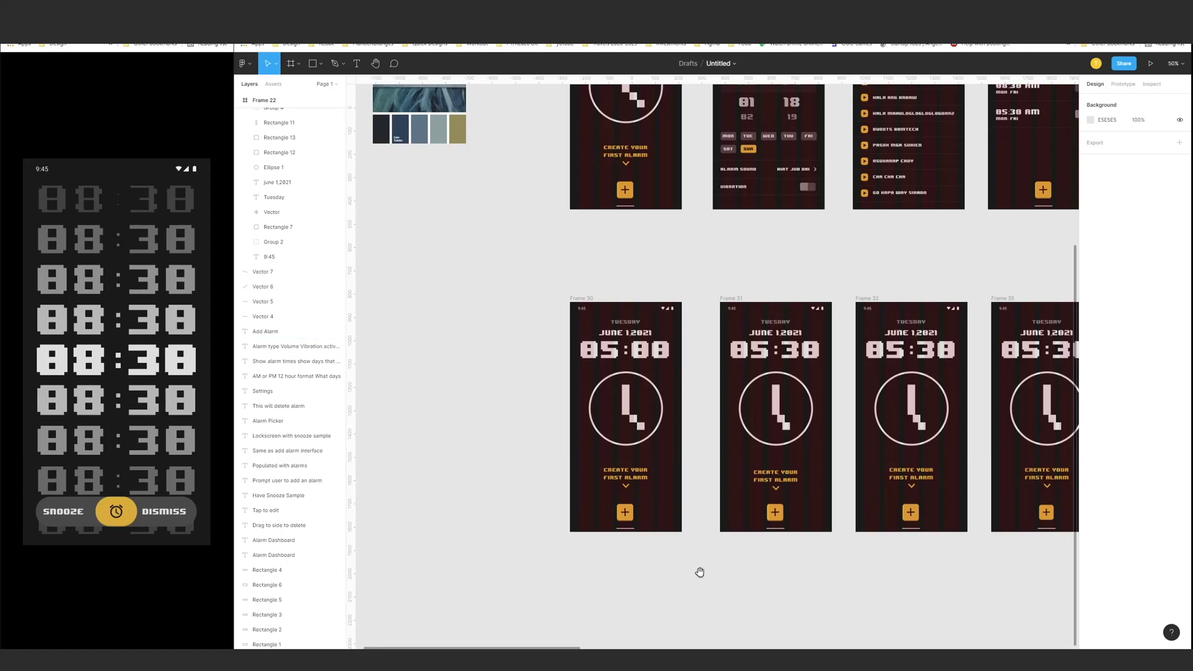
pyautogui.hscroll(10, 701, 570)
pyautogui.hscroll(20, 724, 573)
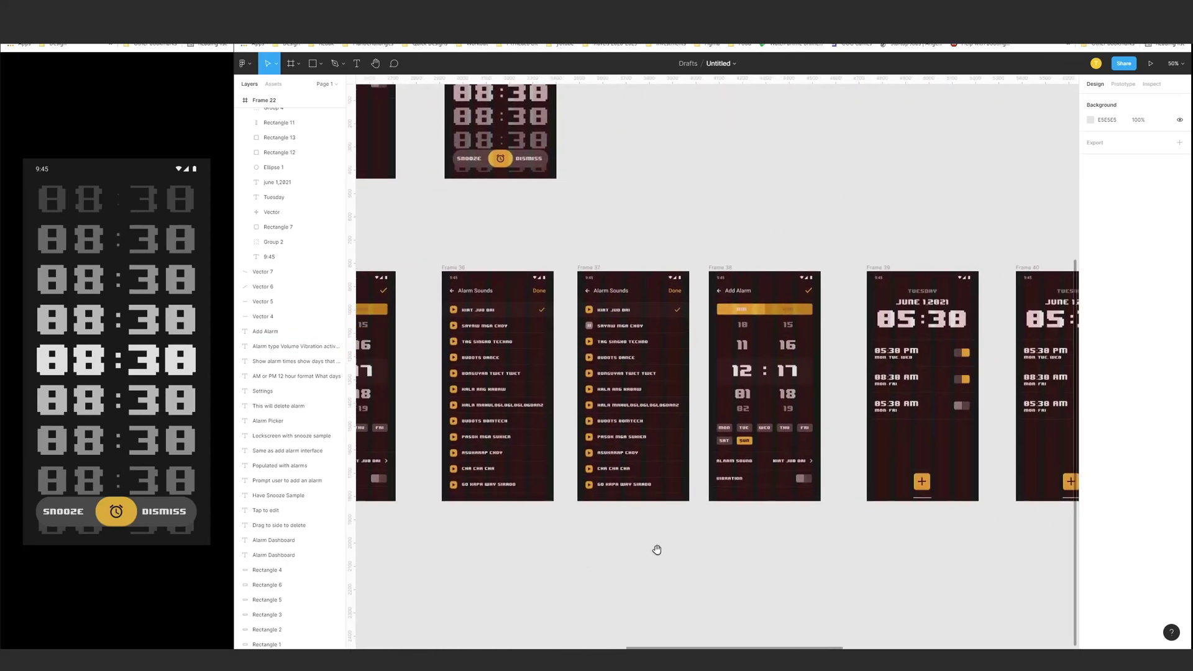
pyautogui.hscroll(-20, 489, 547)
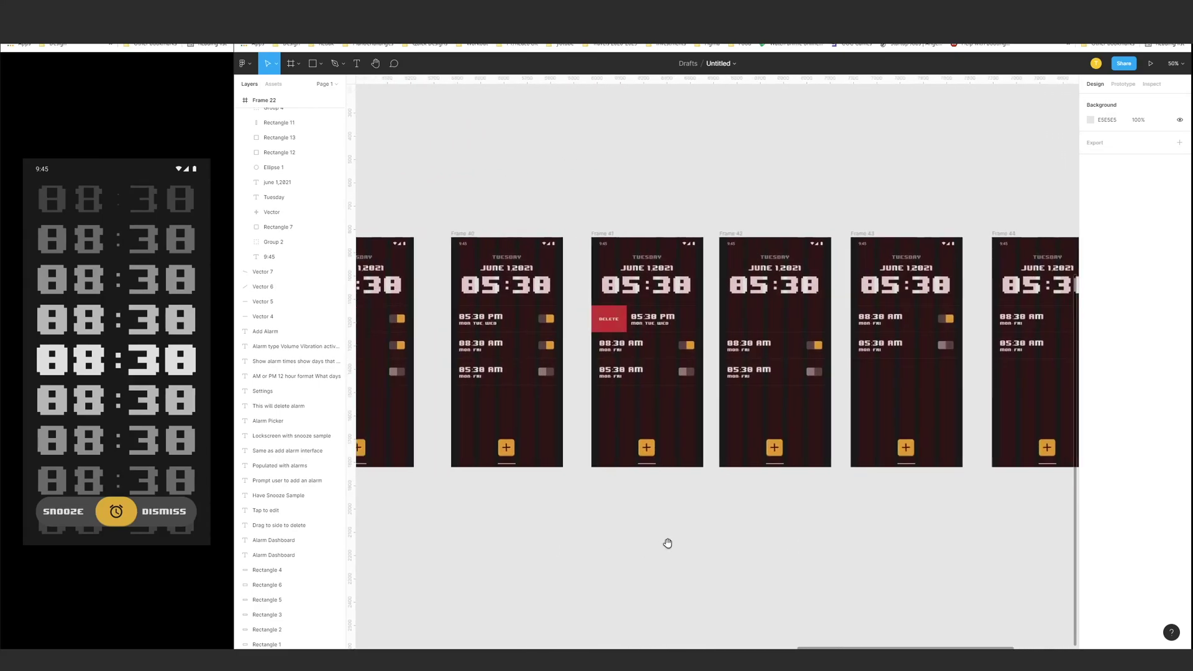
pyautogui.moveTo(717, 543); pyautogui.dragTo(783, 608)
pyautogui.click(617, 272)
pyautogui.click(628, 269)
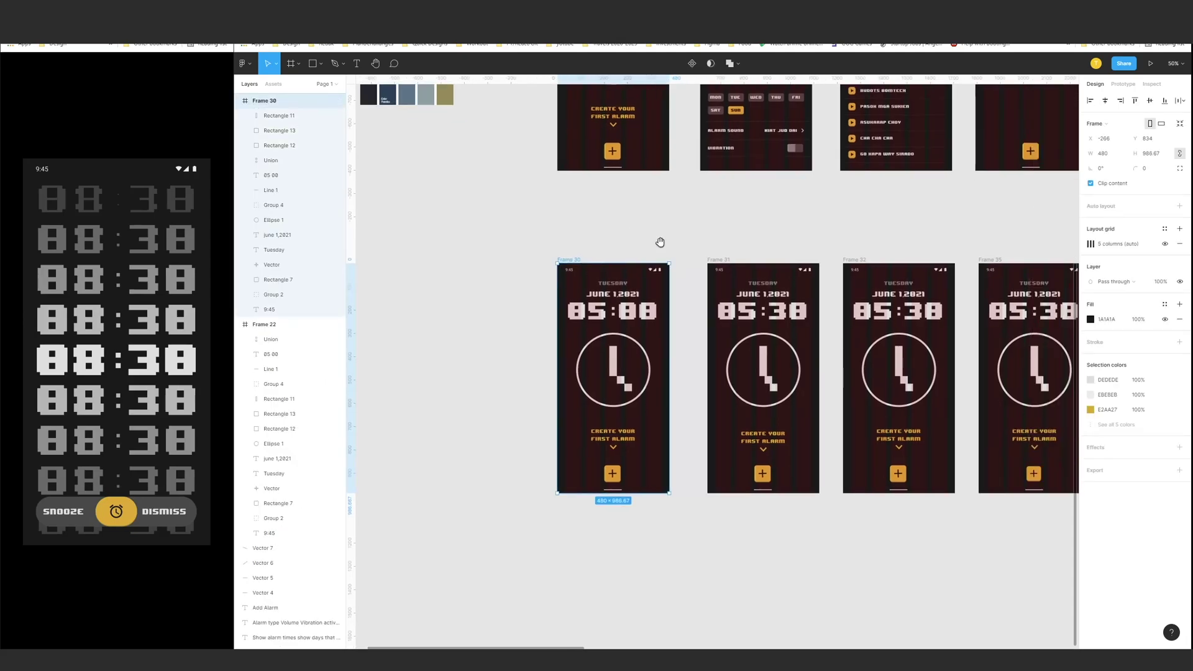
pyautogui.hotkey('shift', '0')
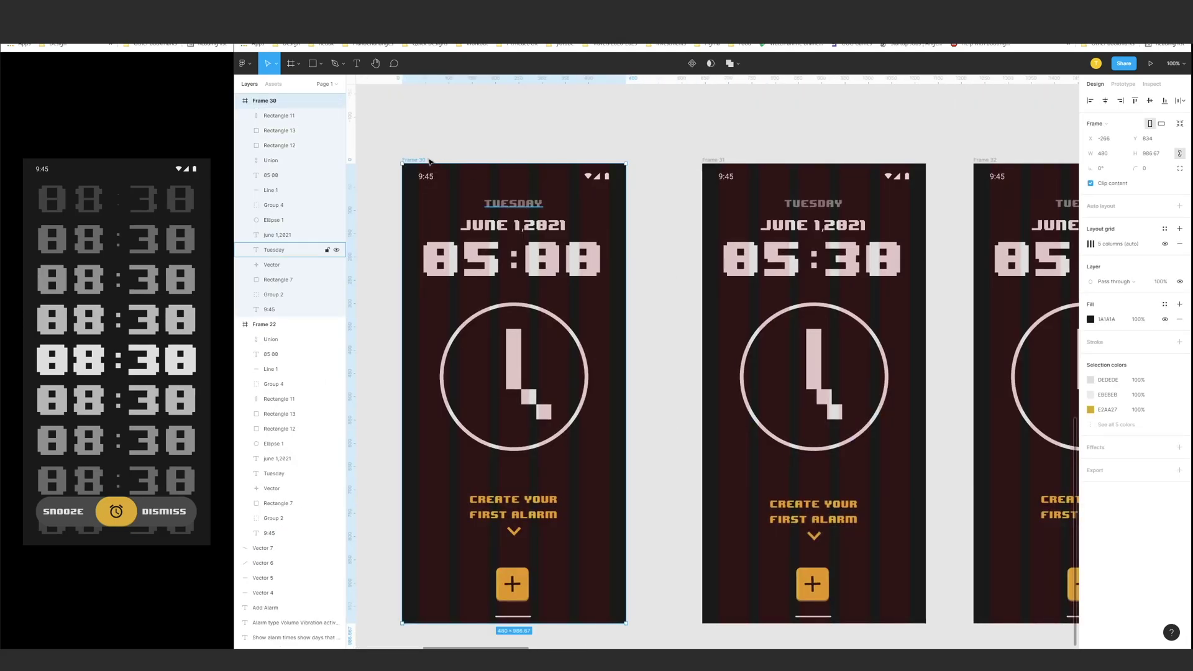
pyautogui.hscroll(1, 585, 248)
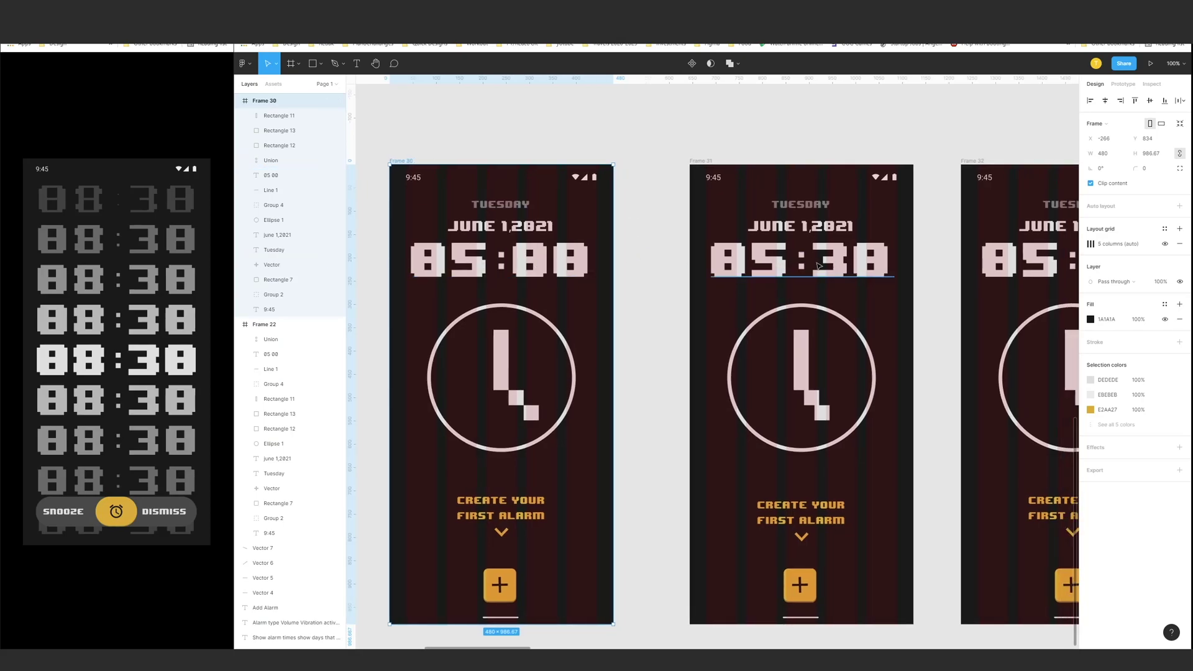
pyautogui.click(540, 265)
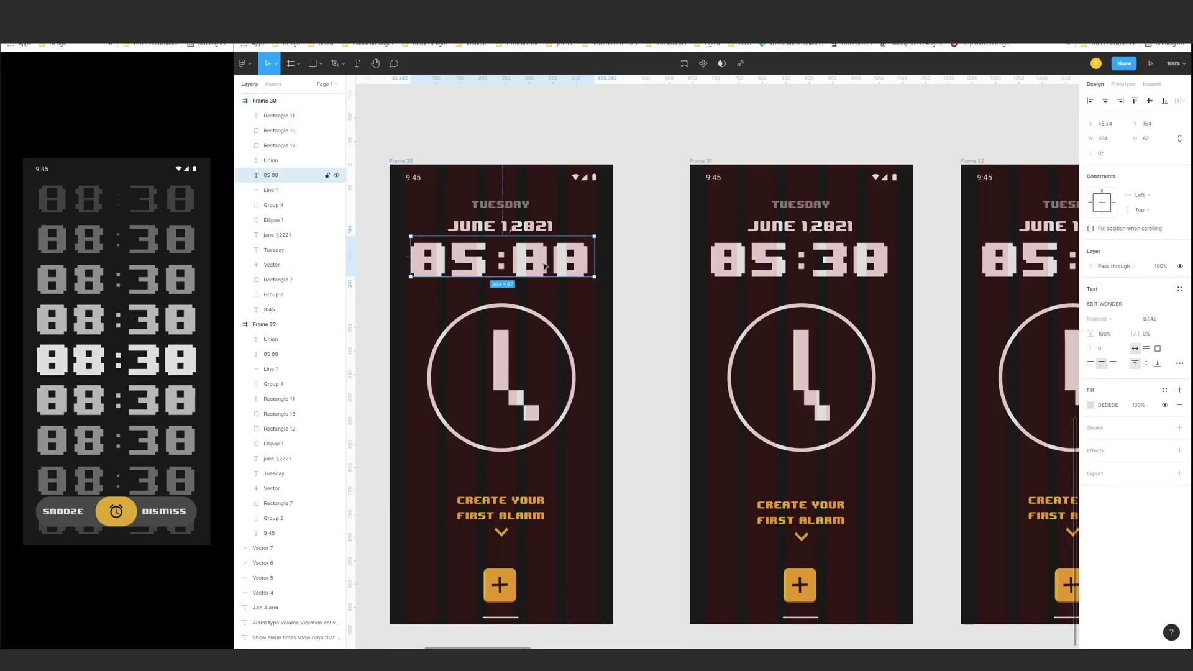
pyautogui.hscroll(5, 775, 272)
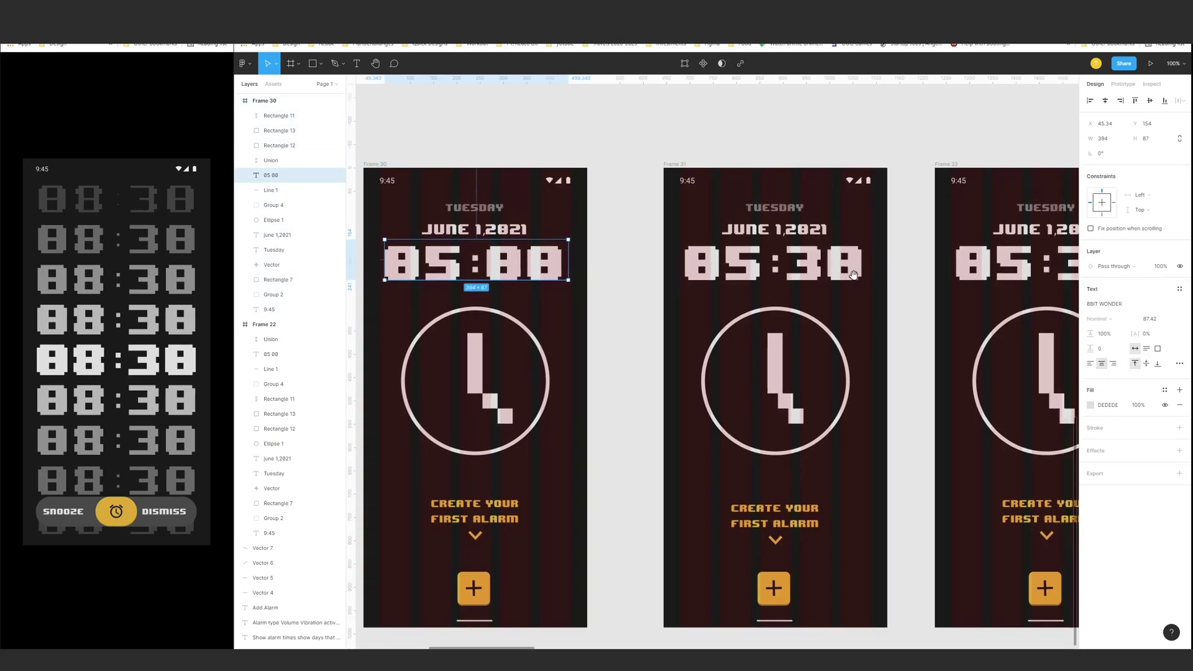
pyautogui.scroll(-3, 774, 272)
pyautogui.hscroll(-3, 703, 440)
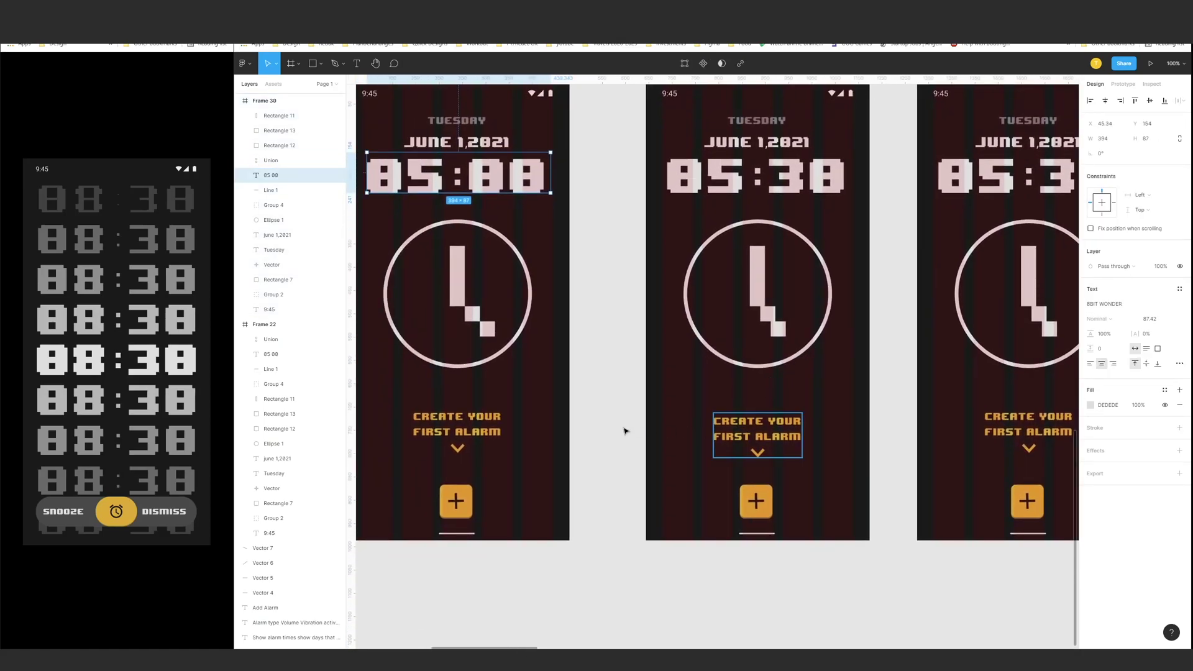
pyautogui.hscroll(3, 852, 429)
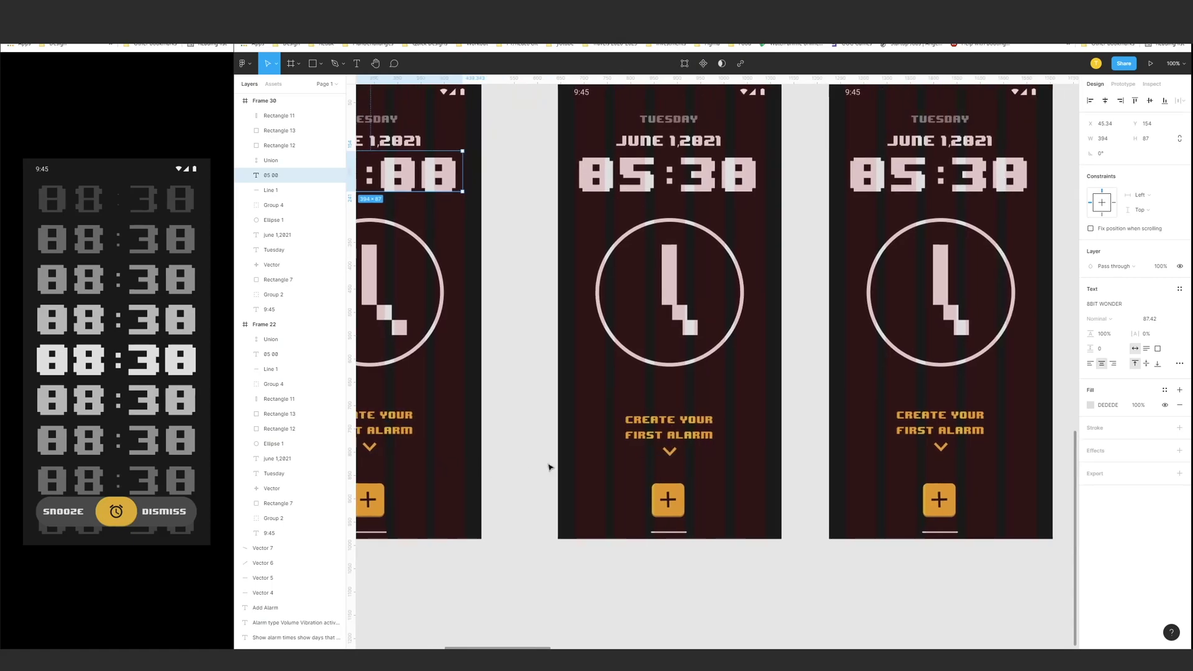
pyautogui.hscroll(2, 697, 436)
pyautogui.hscroll(-4, 883, 425)
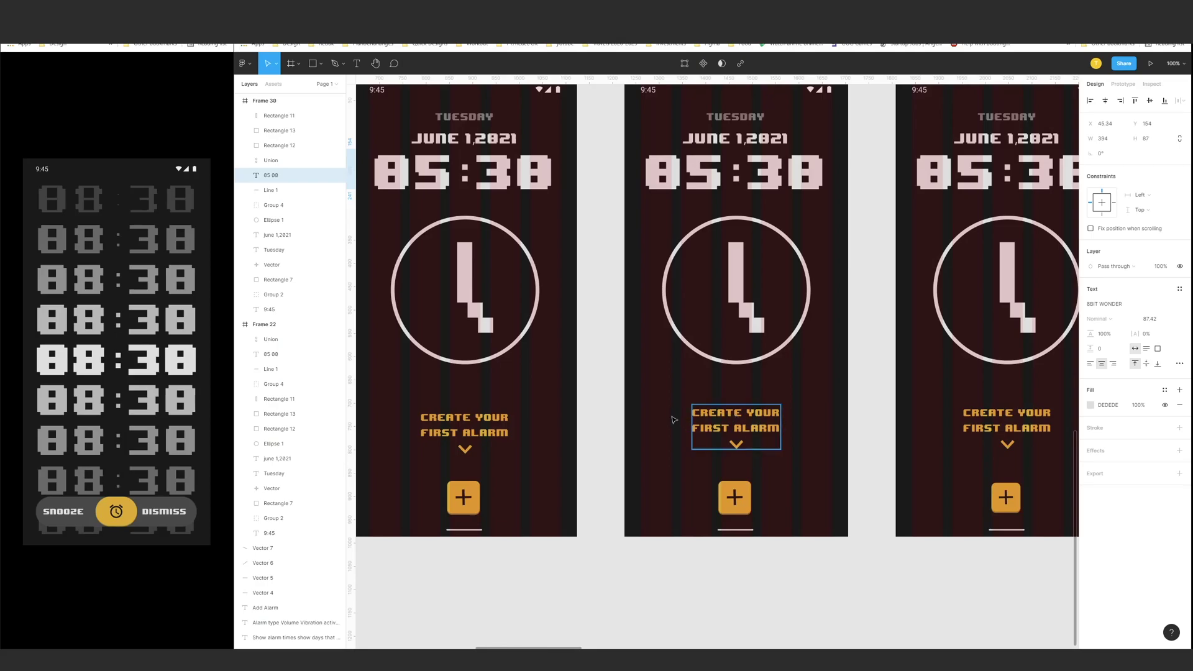
pyautogui.hscroll(5, 672, 419)
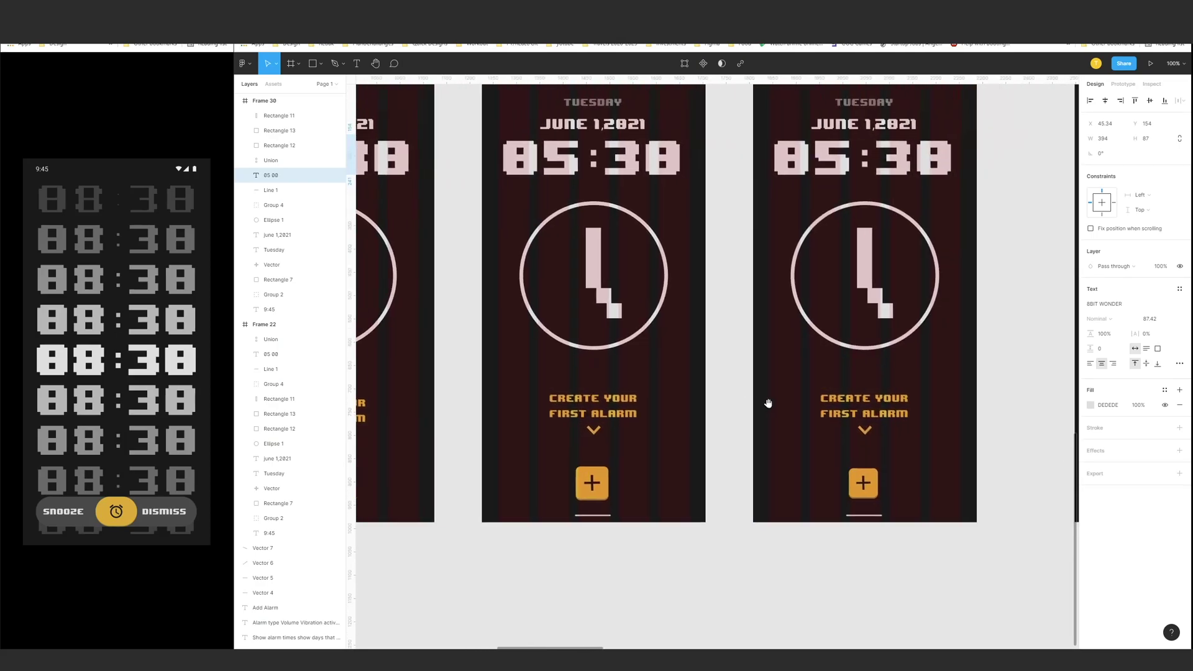
pyautogui.moveTo(773, 406); pyautogui.dragTo(850, 408)
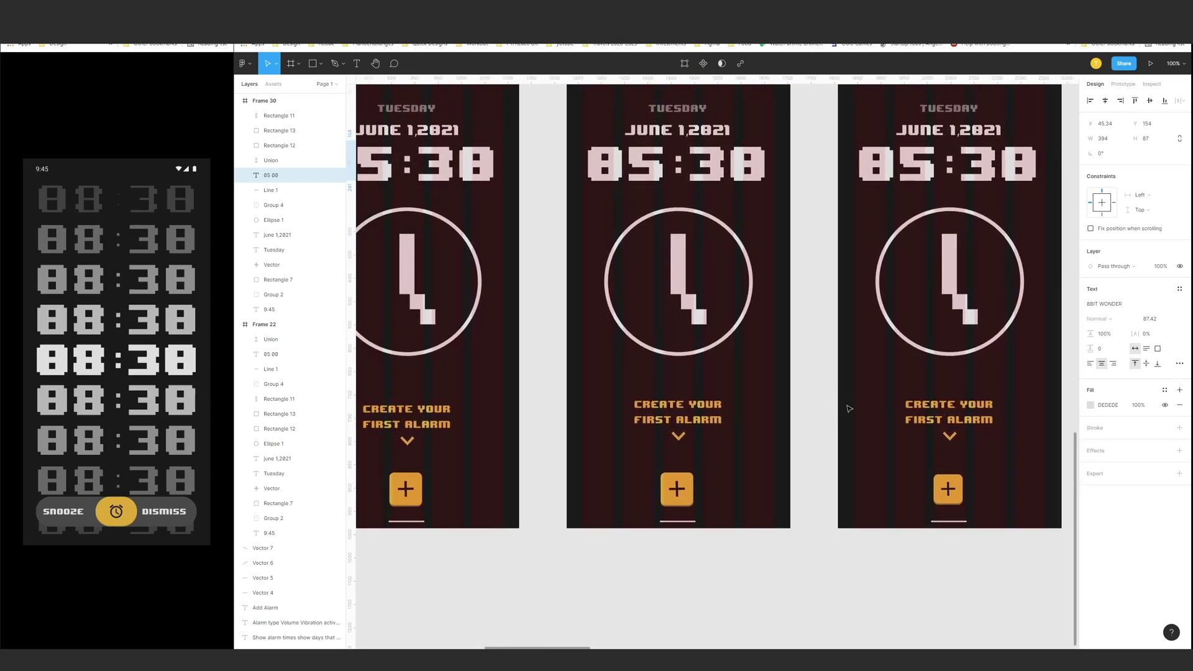
pyautogui.hotkey('ctrl', '-')
pyautogui.hscroll(-2, 582, 298)
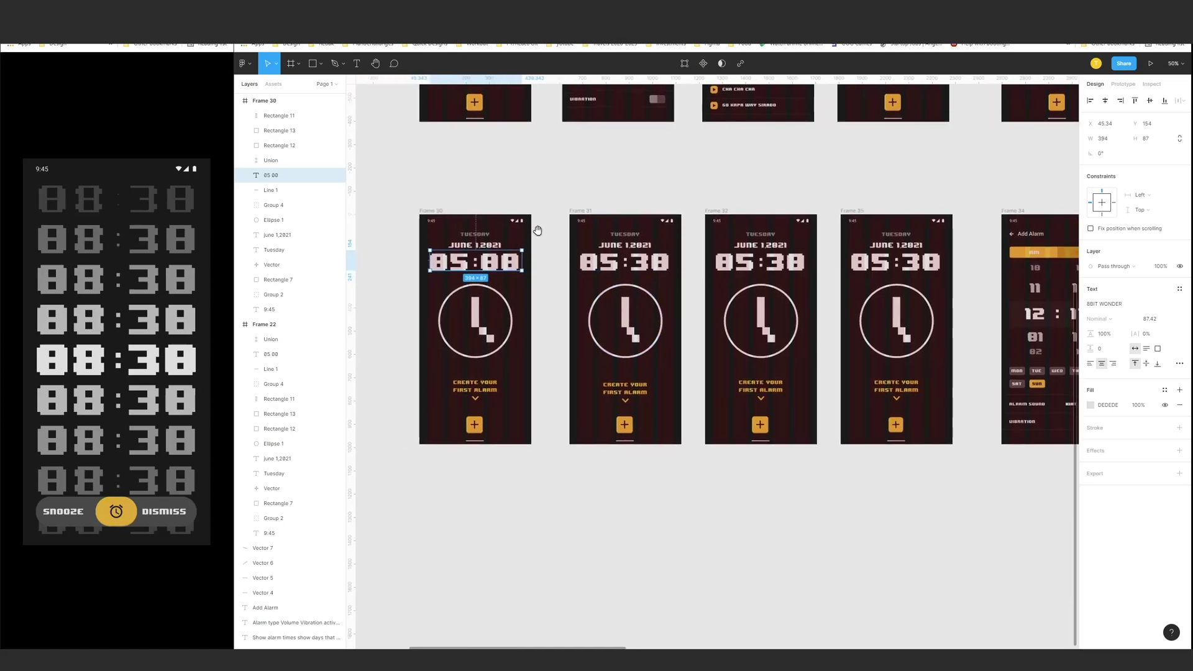
# Select Frame 30 and inspect its After delay link to Frame 31 in the Prototype panel.
pyautogui.click(438, 211)
pyautogui.click(1123, 83)
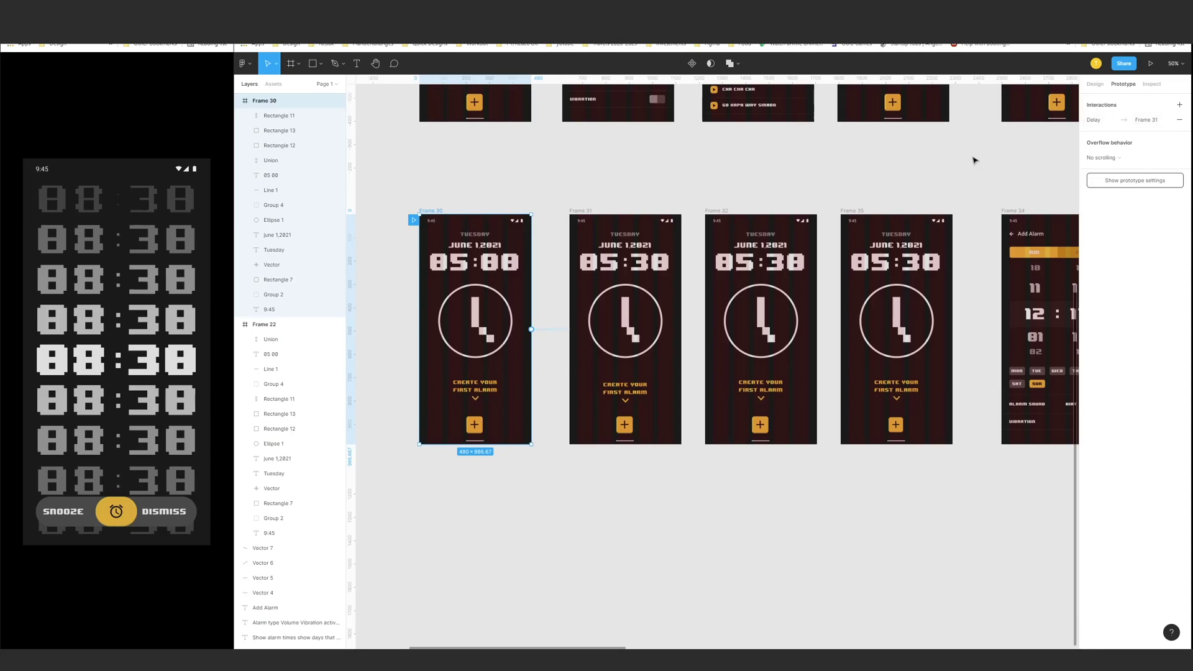
pyautogui.click(559, 330)
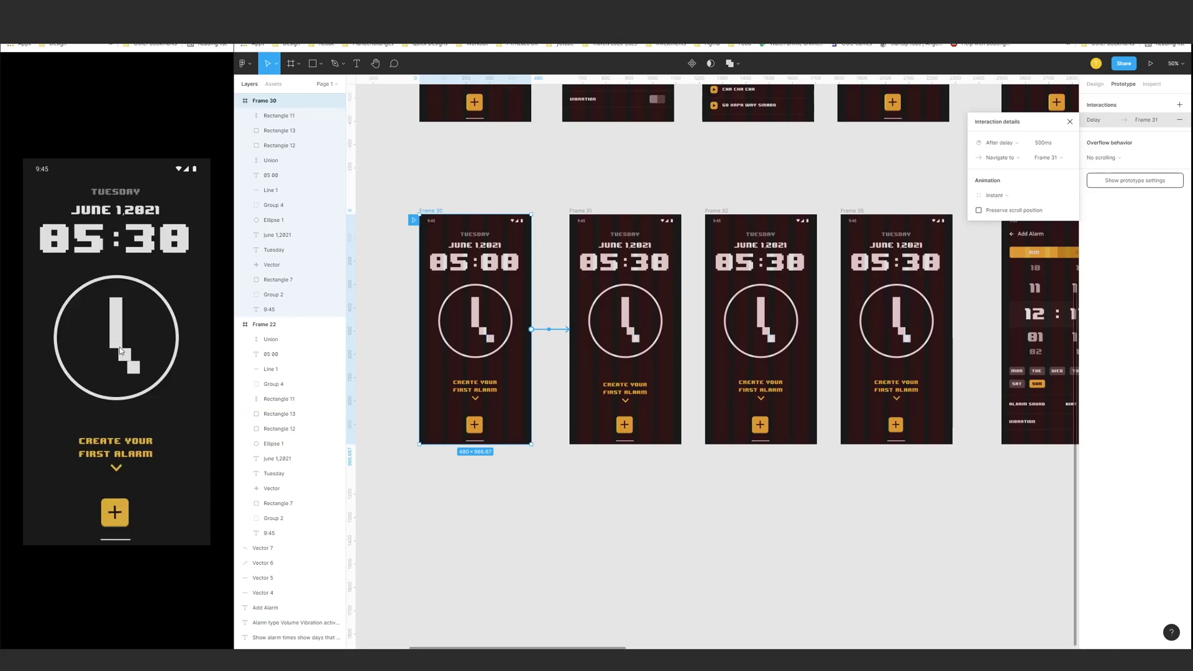
pyautogui.click(814, 516)
# Connect the + button to Frame 35 with Smart animate and test the tap in the preview.
pyautogui.hscroll(5, 807, 506)
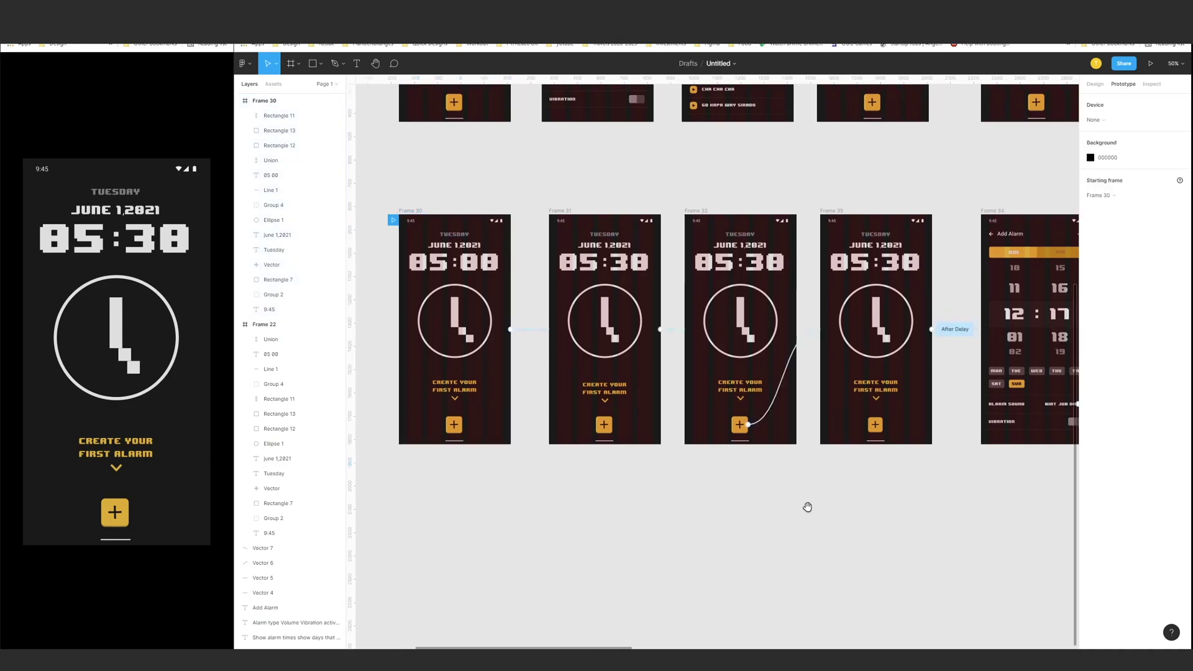
pyautogui.moveTo(637, 437); pyautogui.dragTo(662, 323)
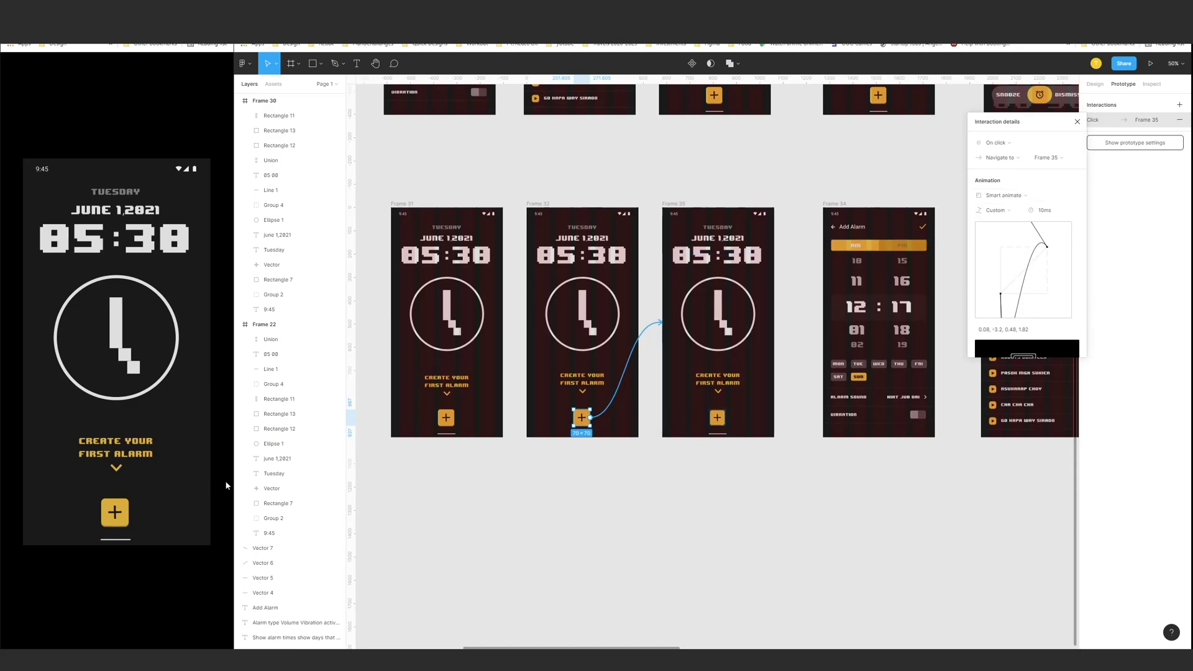
pyautogui.click(126, 517)
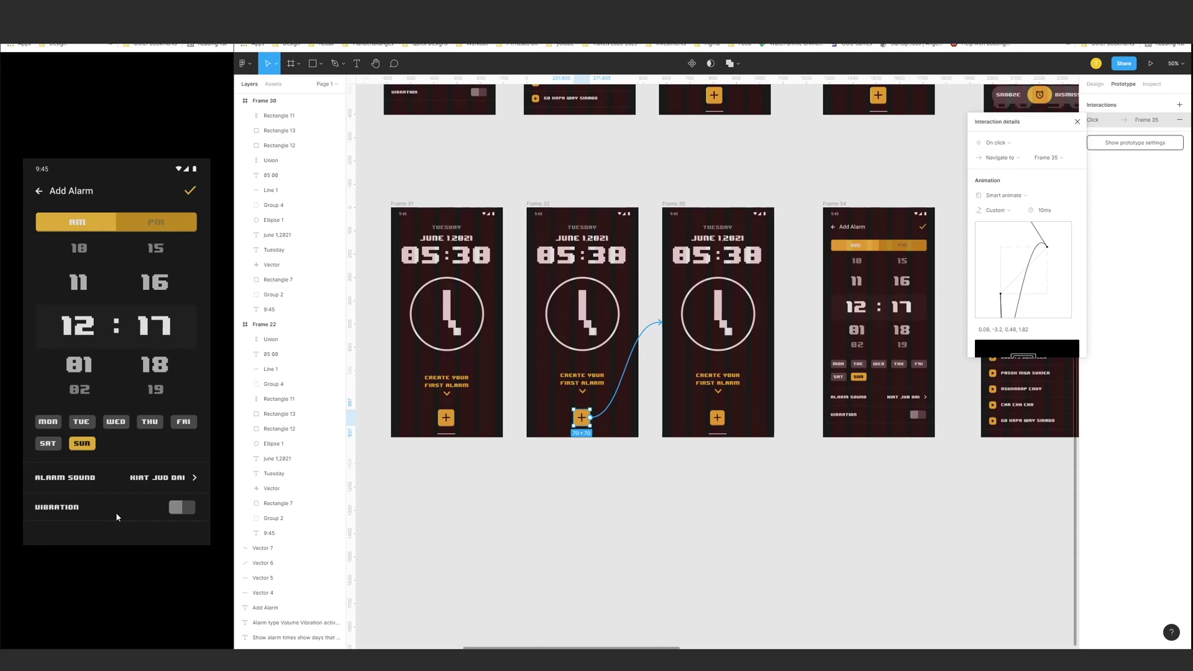
pyautogui.press('r')
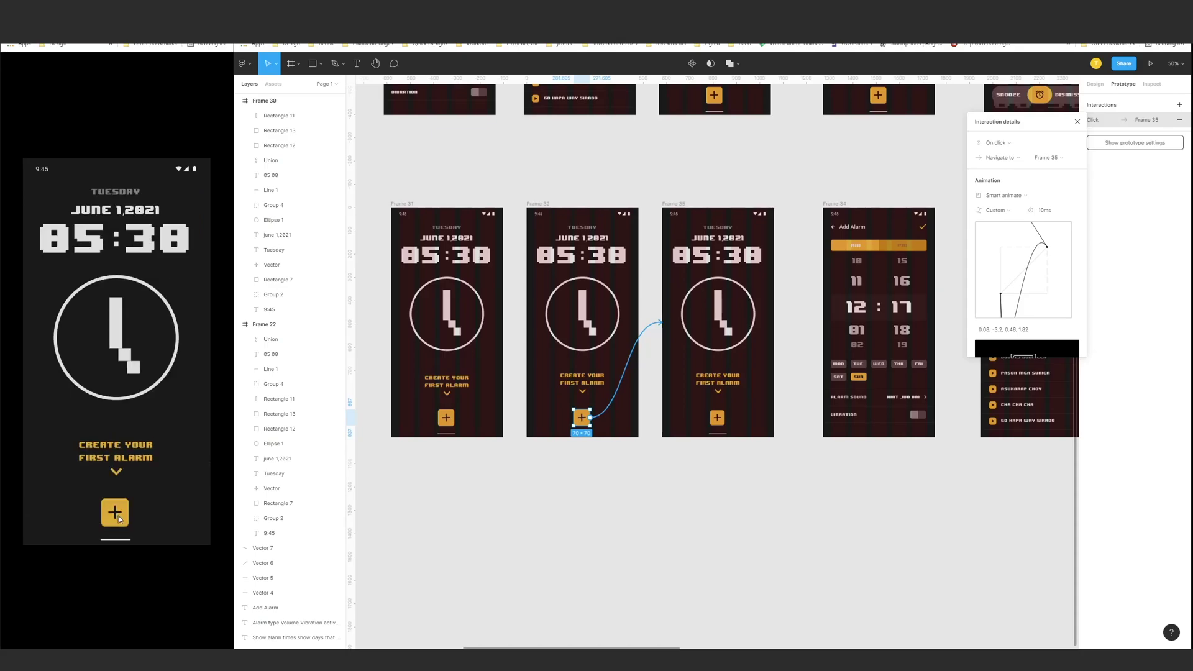
pyautogui.click(122, 518)
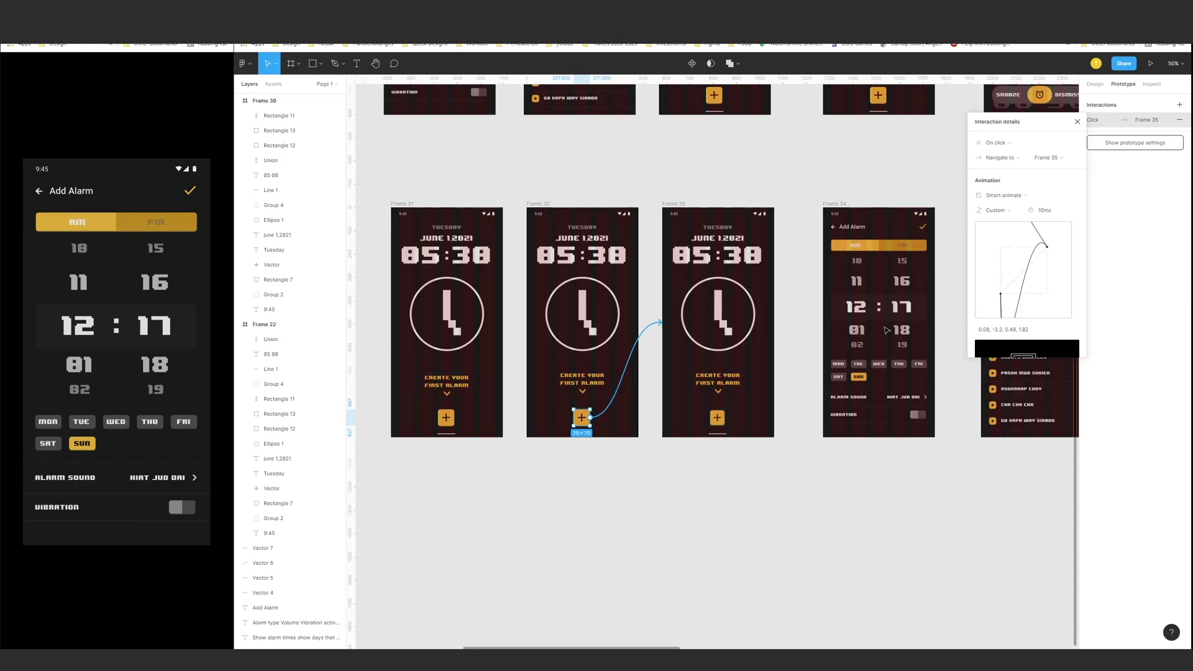
# Check Add Alarm's clickable areas, reset the preview, and select Group 34 in Frame 34.
pyautogui.click(126, 488)
pyautogui.press('r')
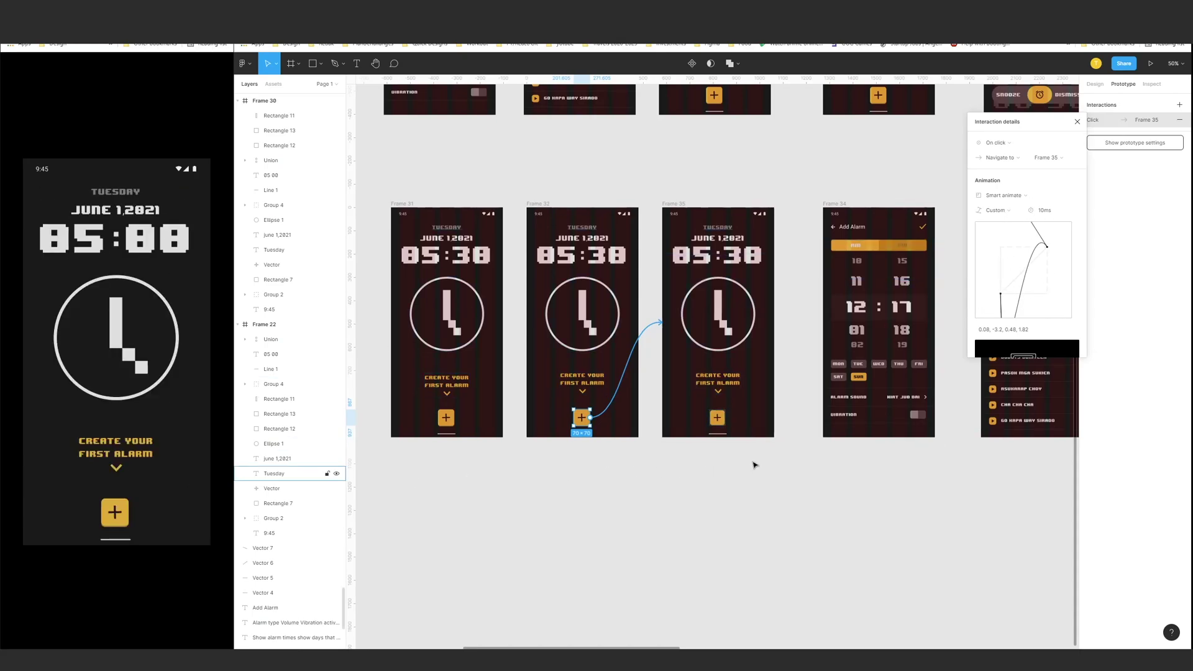
pyautogui.click(785, 506)
pyautogui.hotkey('ctrl', '+')
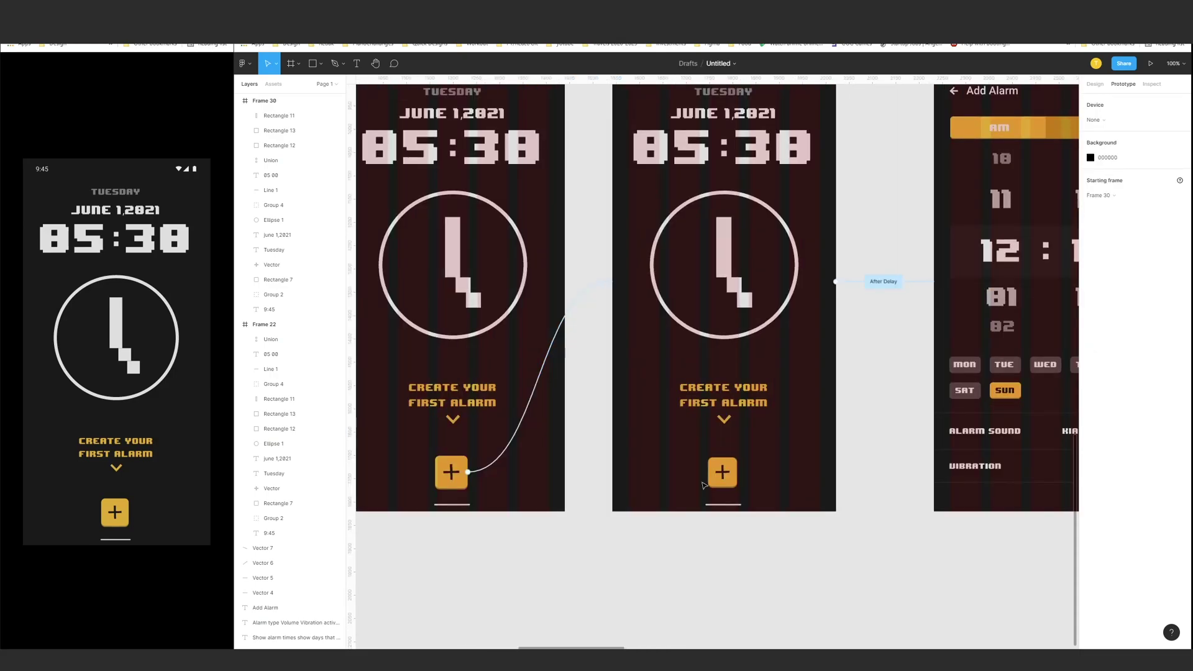
pyautogui.hscroll(3, 682, 458)
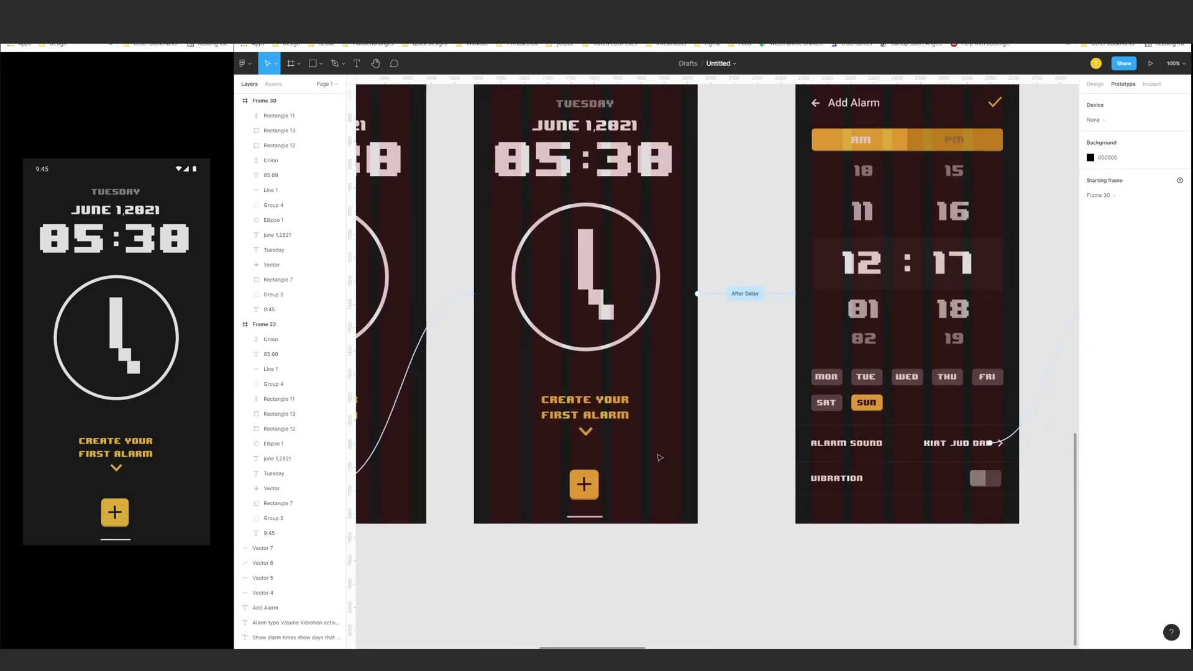
pyautogui.press('-')
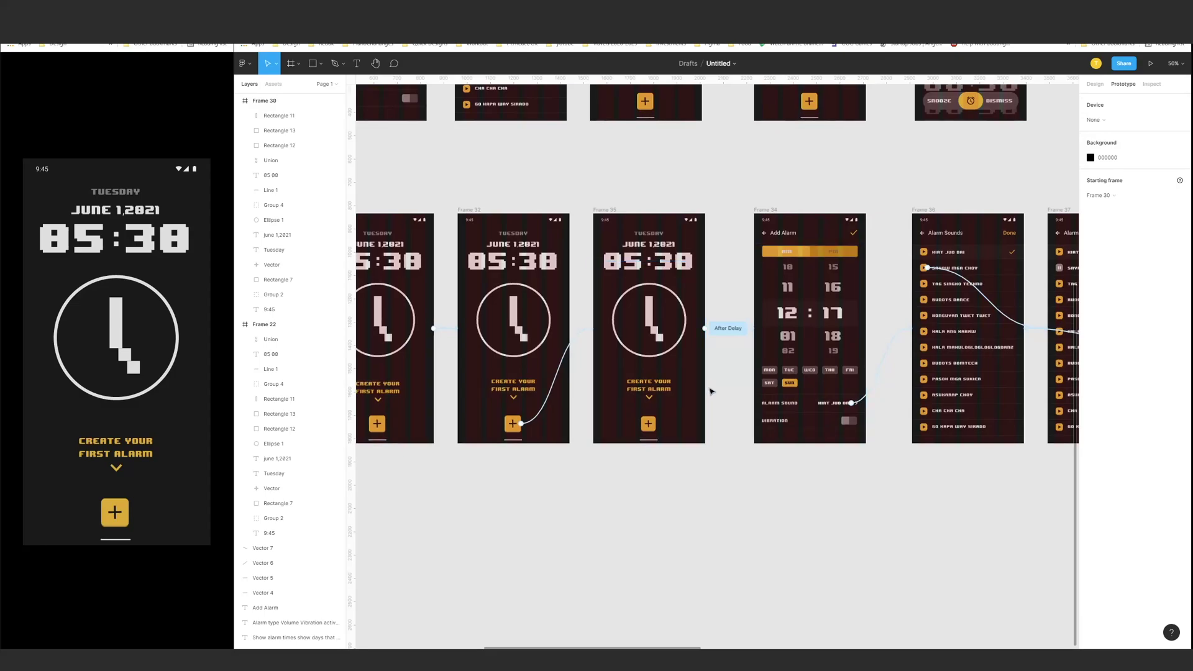
pyautogui.click(833, 341)
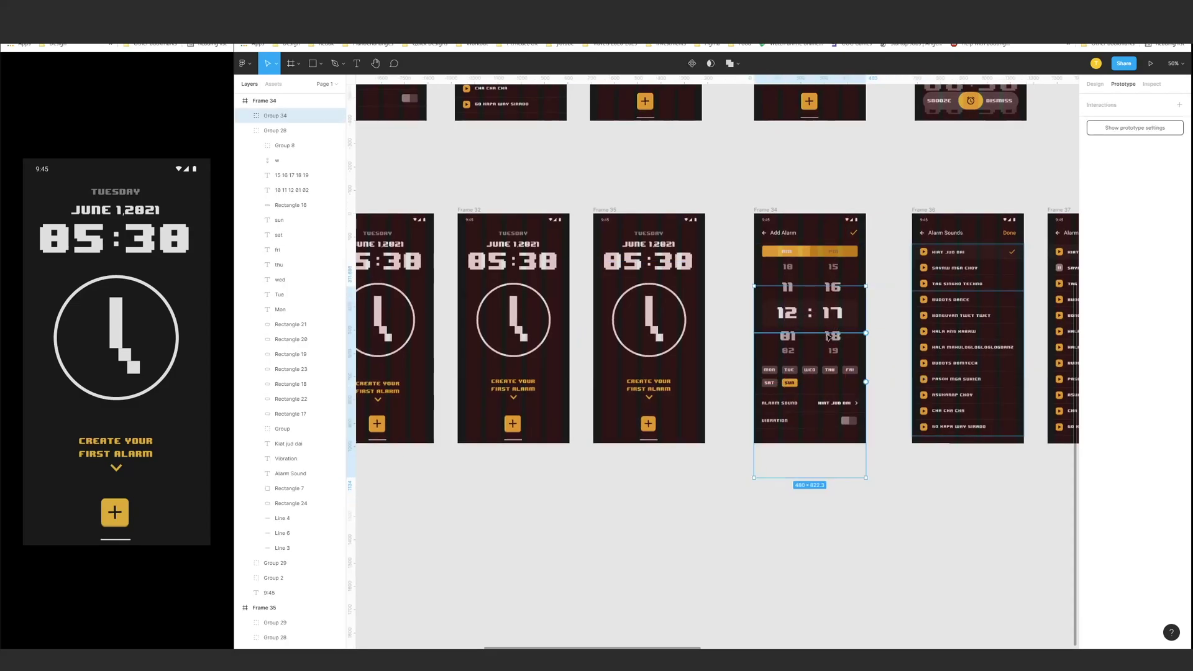
# Try Group 28 in Frame 35 at 100% opacity, then undo the change.
pyautogui.click(796, 278)
pyautogui.click(697, 275)
pyautogui.hscroll(2, 1055, 175)
pyautogui.click(1094, 84)
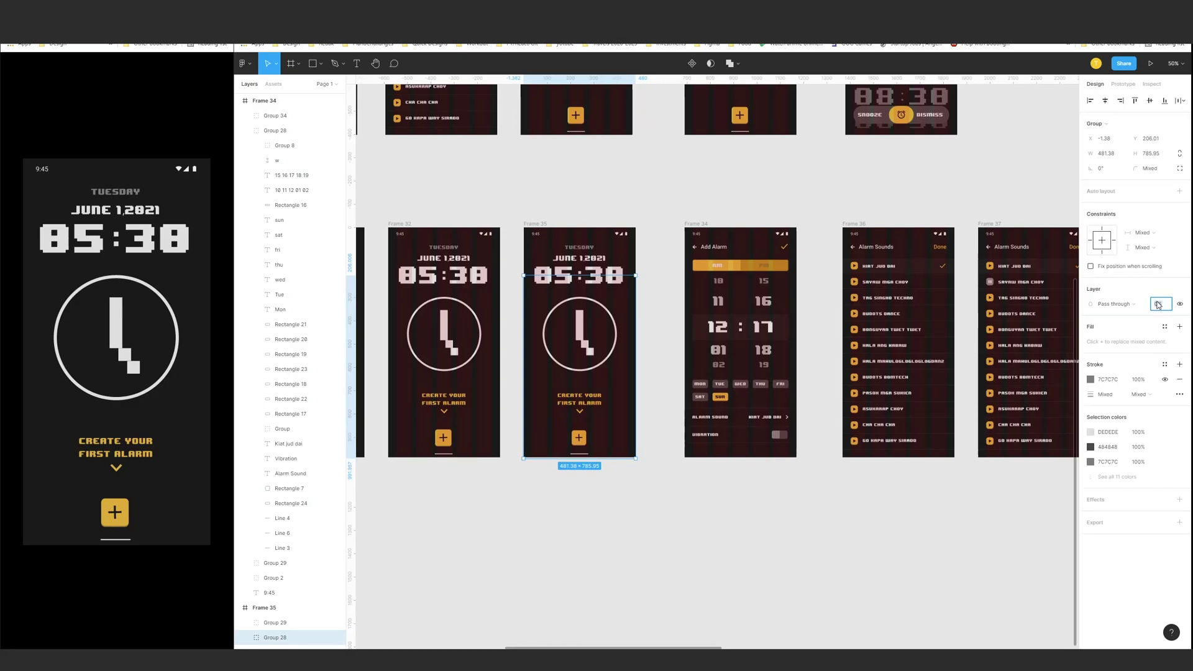
pyautogui.write('100')
pyautogui.press('Return')
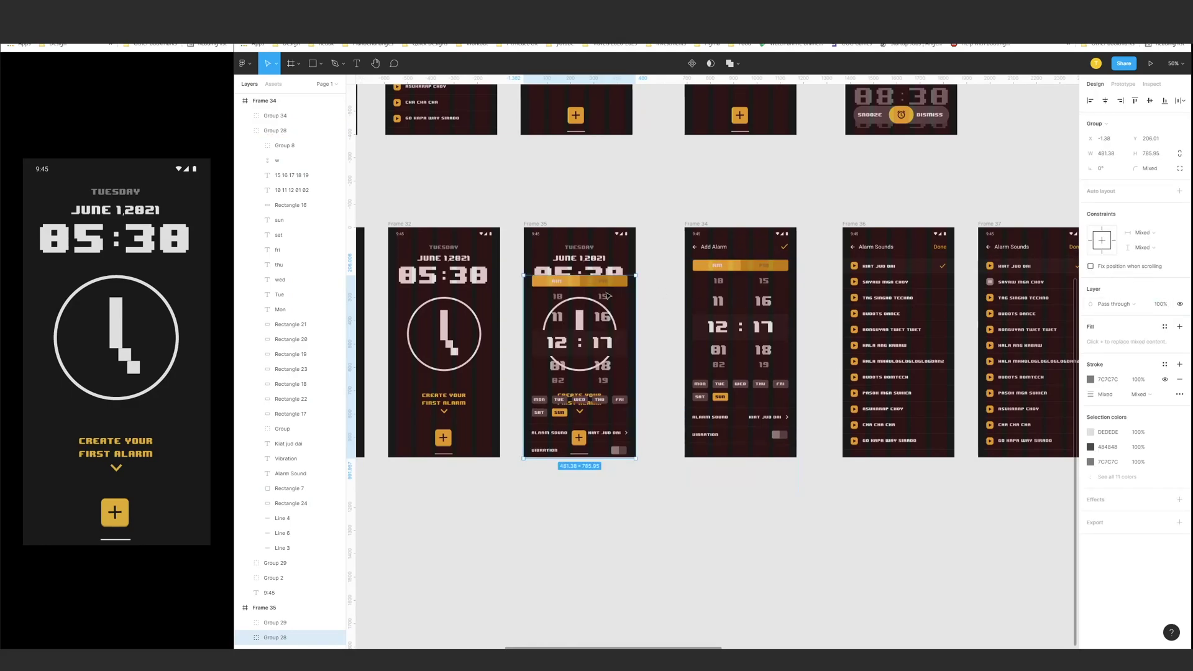
pyautogui.hotkey('ctrl', '+')
pyautogui.moveTo(607, 292); pyautogui.dragTo(680, 310)
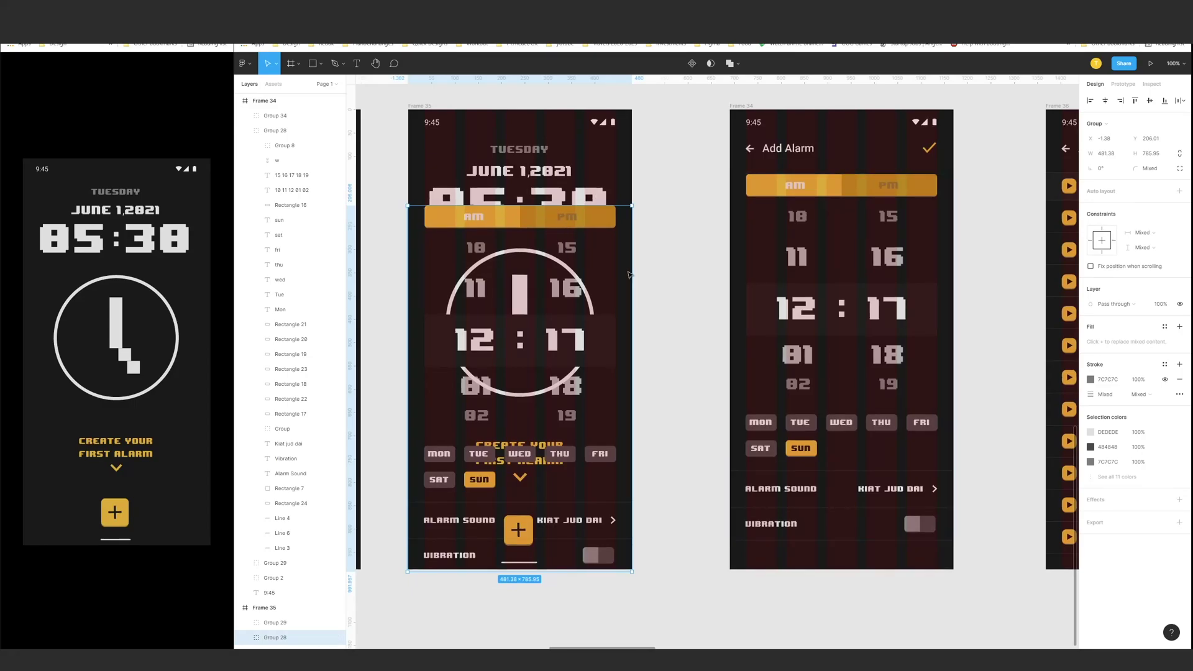
pyautogui.hotkey('ctrl', 'z')
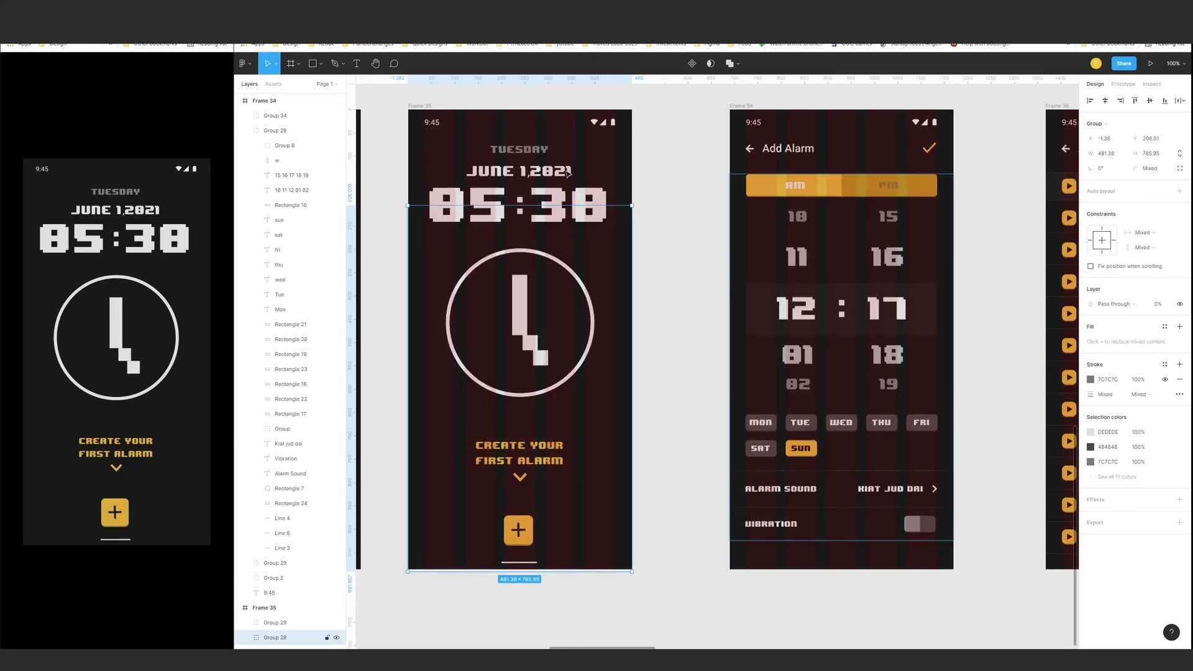
# Reveal the hidden Group 29 header at 100% opacity, then set it back to 0%.
pyautogui.click(675, 181)
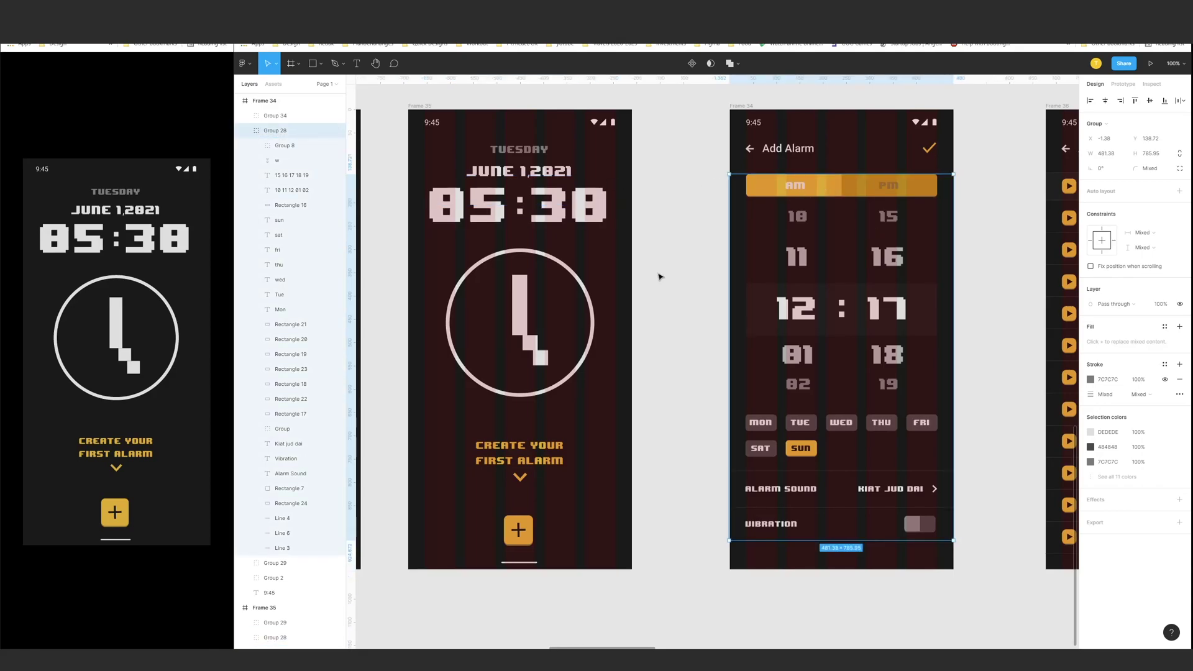
pyautogui.click(547, 127)
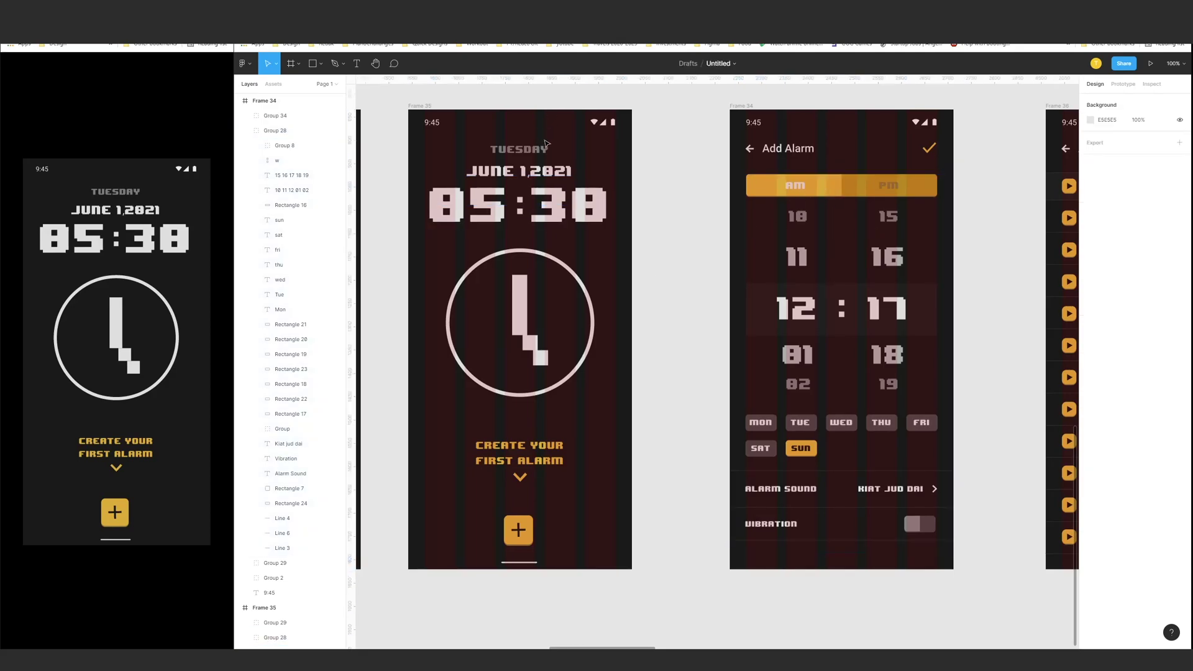
pyautogui.moveTo(685, 163); pyautogui.dragTo(564, 113)
pyautogui.click(591, 151)
pyautogui.moveTo(637, 153); pyautogui.dragTo(605, 136)
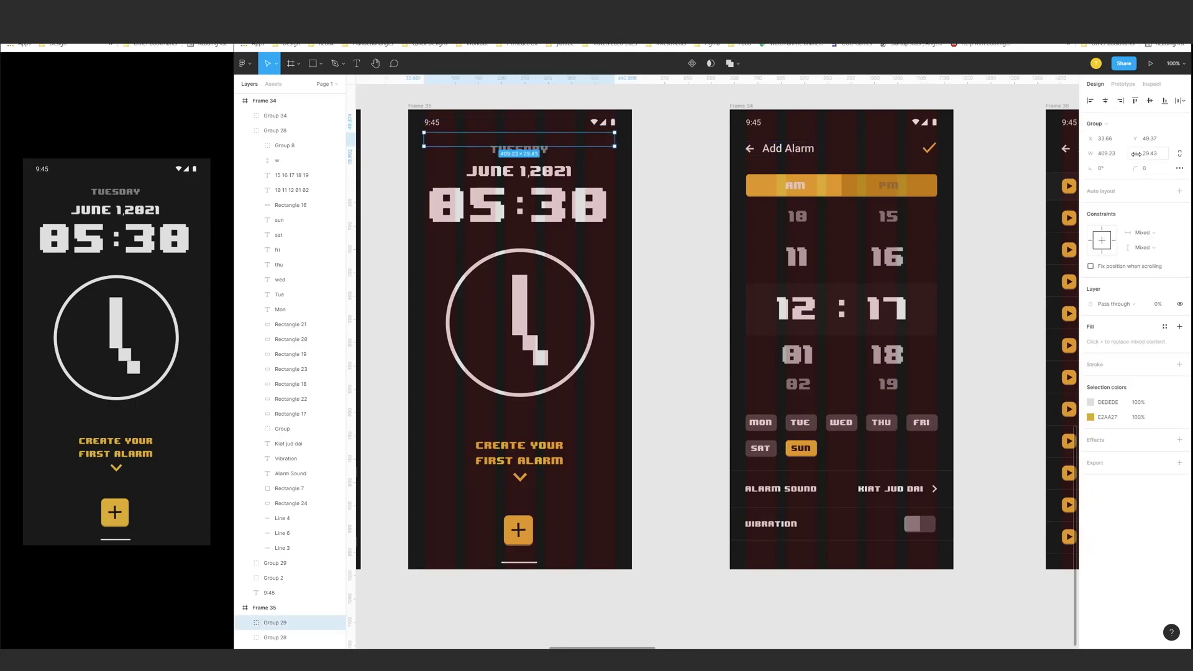
pyautogui.click(1159, 305)
pyautogui.write('100')
pyautogui.press('Return')
pyautogui.press('0')
pyautogui.press('0')
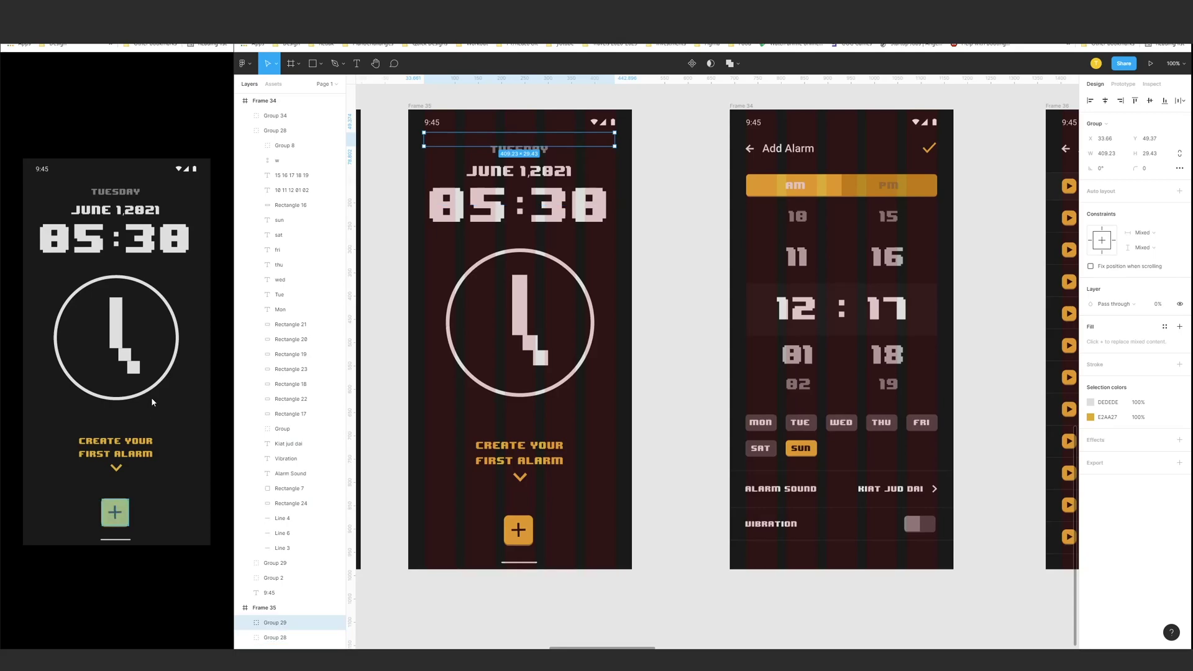
# Test the + tap to Add Alarm in the preview and deselect the TUESDAY text.
pyautogui.click(109, 517)
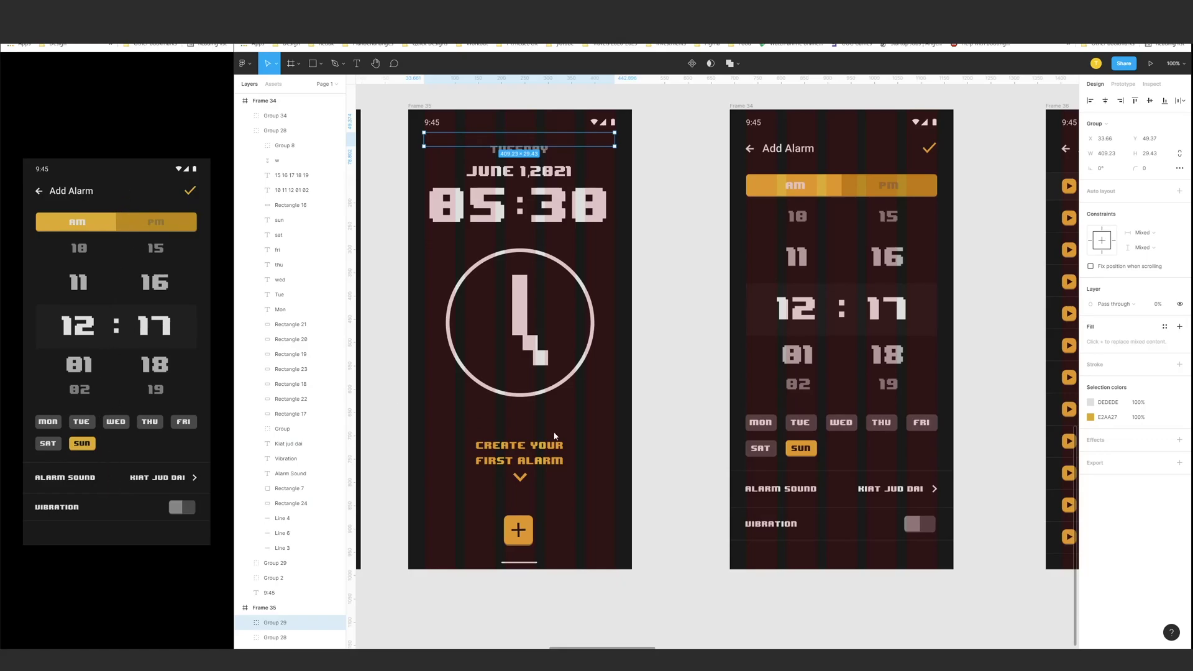
pyautogui.click(695, 405)
pyautogui.hscroll(5, 695, 405)
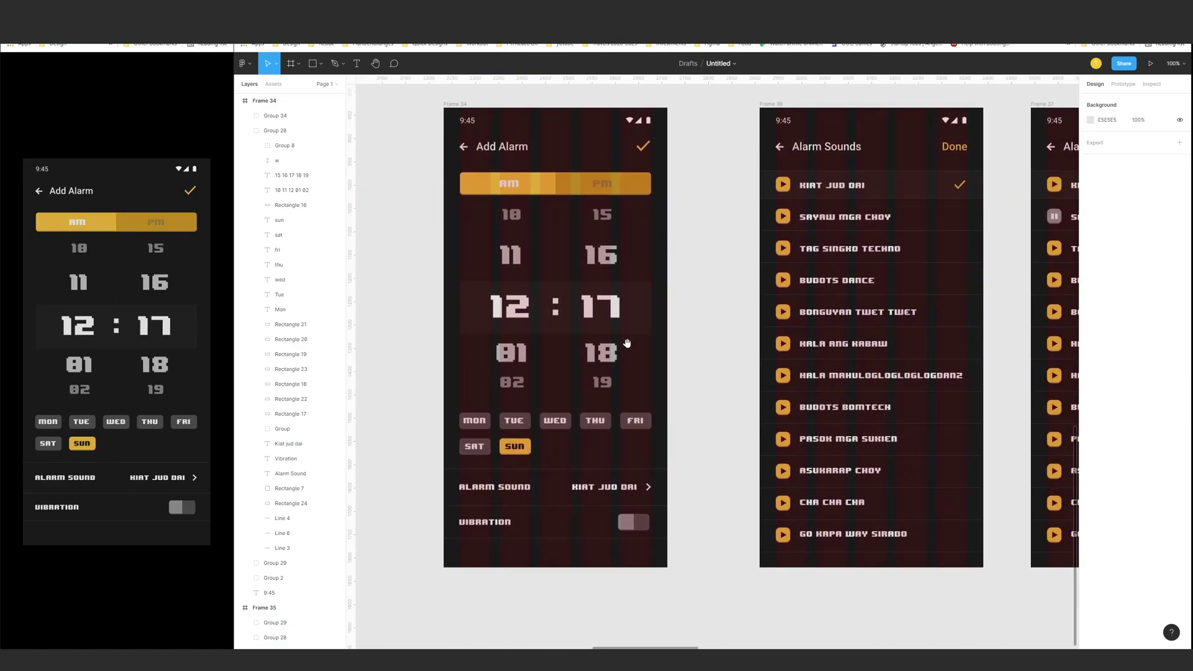
# Tap Alarm Sound in the phone preview to open the Alarm Sounds list.
pyautogui.hscroll(3, 627, 343)
pyautogui.scroll(1, 627, 343)
pyautogui.hscroll(-1, 719, 324)
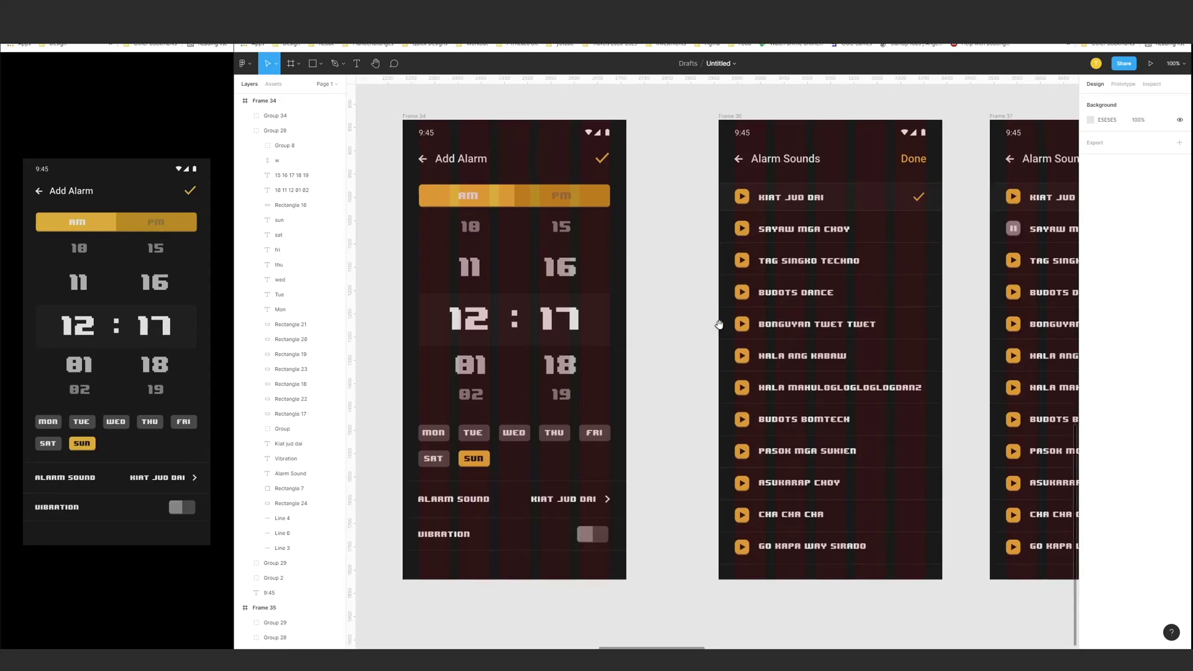
pyautogui.hscroll(-1, 719, 324)
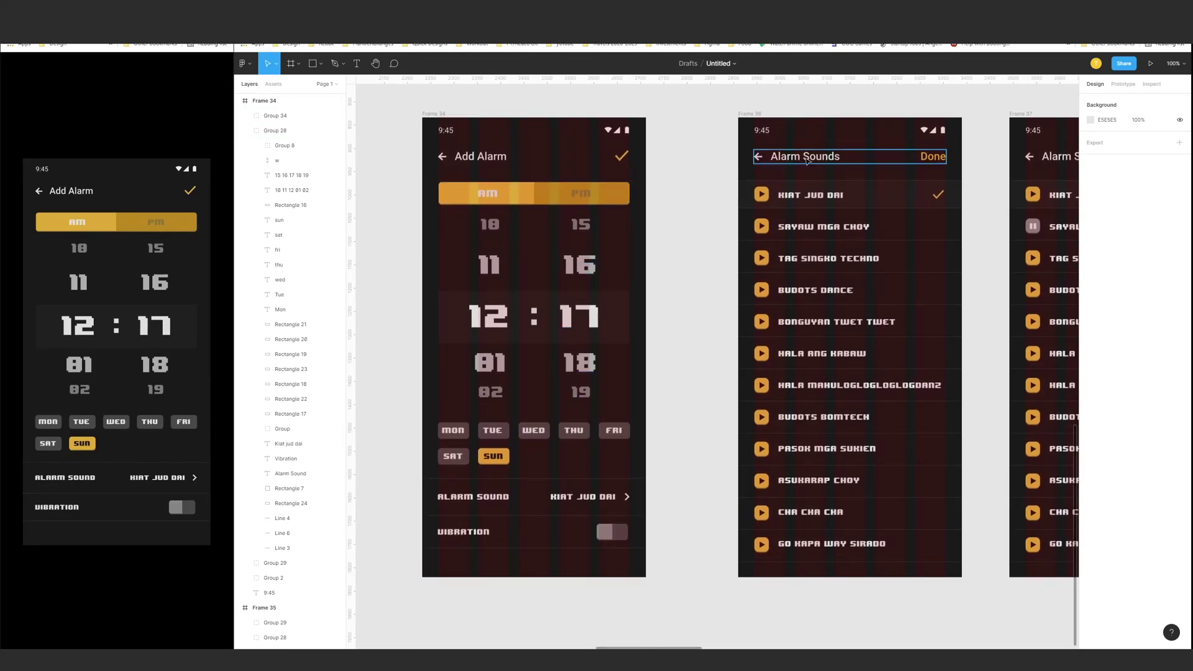
pyautogui.click(166, 478)
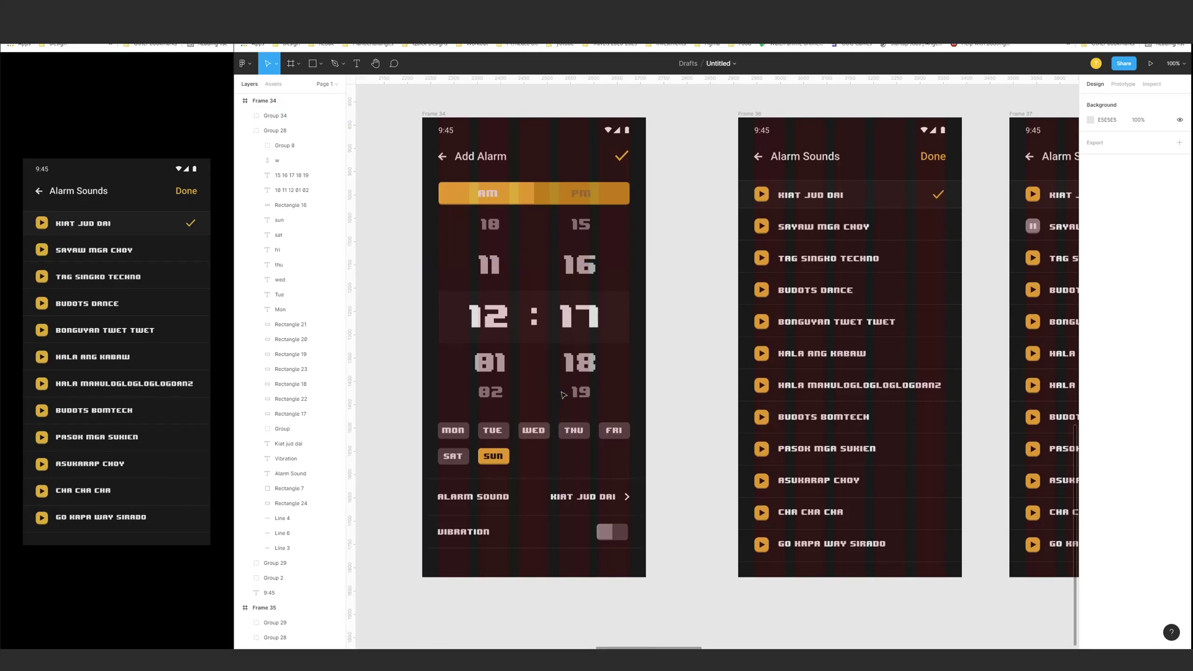
# Show the hidden song list group at 100% opacity, then revert it to 0%.
pyautogui.click(559, 311)
pyautogui.click(1165, 305)
pyautogui.write('100')
pyautogui.press('Return')
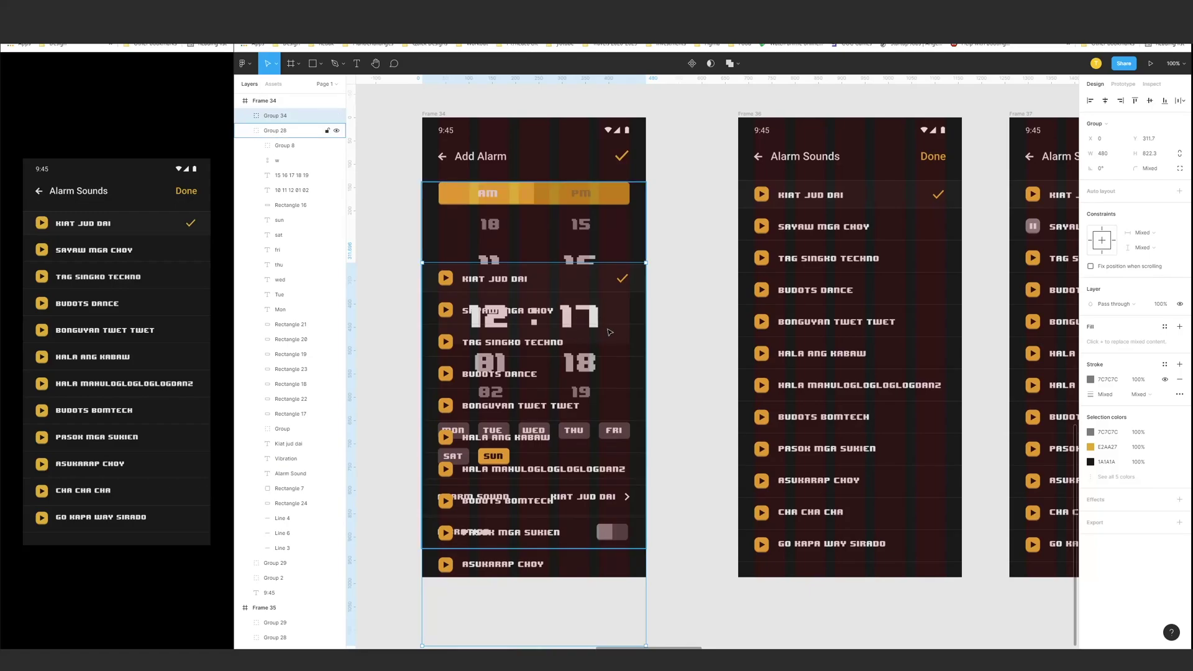
pyautogui.press('0')
pyautogui.press('0')
# Select Frame 36, then the Add Alarm Frame 34, and show its prototype links.
pyautogui.hscroll(5, 604, 247)
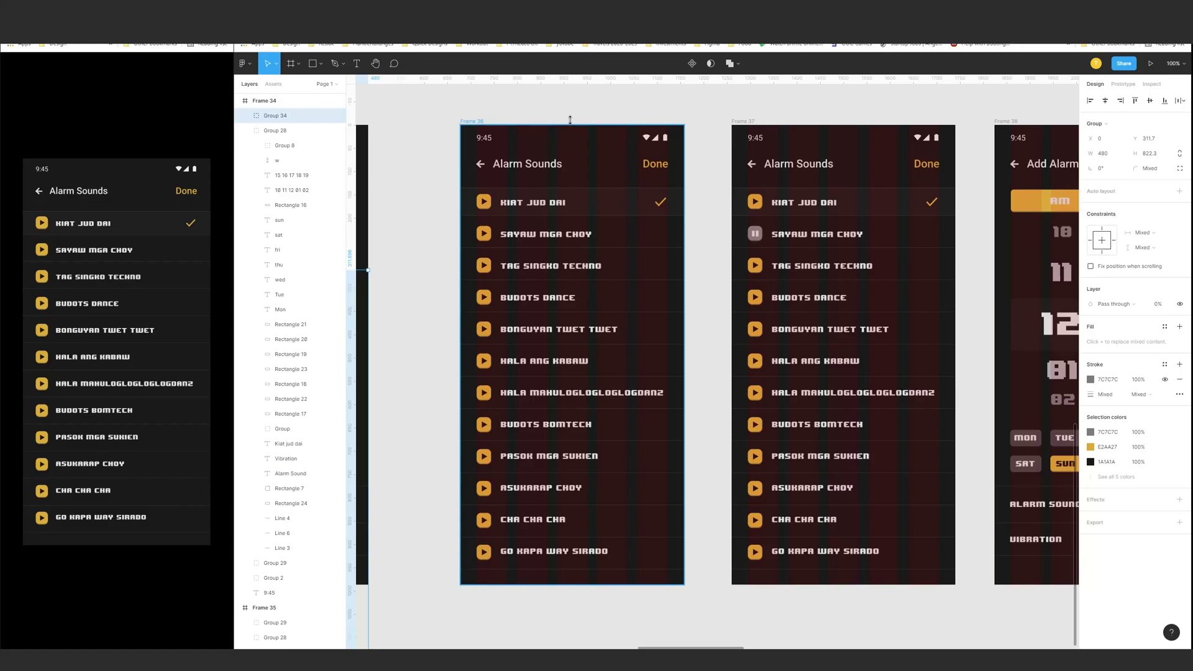
pyautogui.click(509, 133)
pyautogui.moveTo(509, 133); pyautogui.dragTo(517, 133)
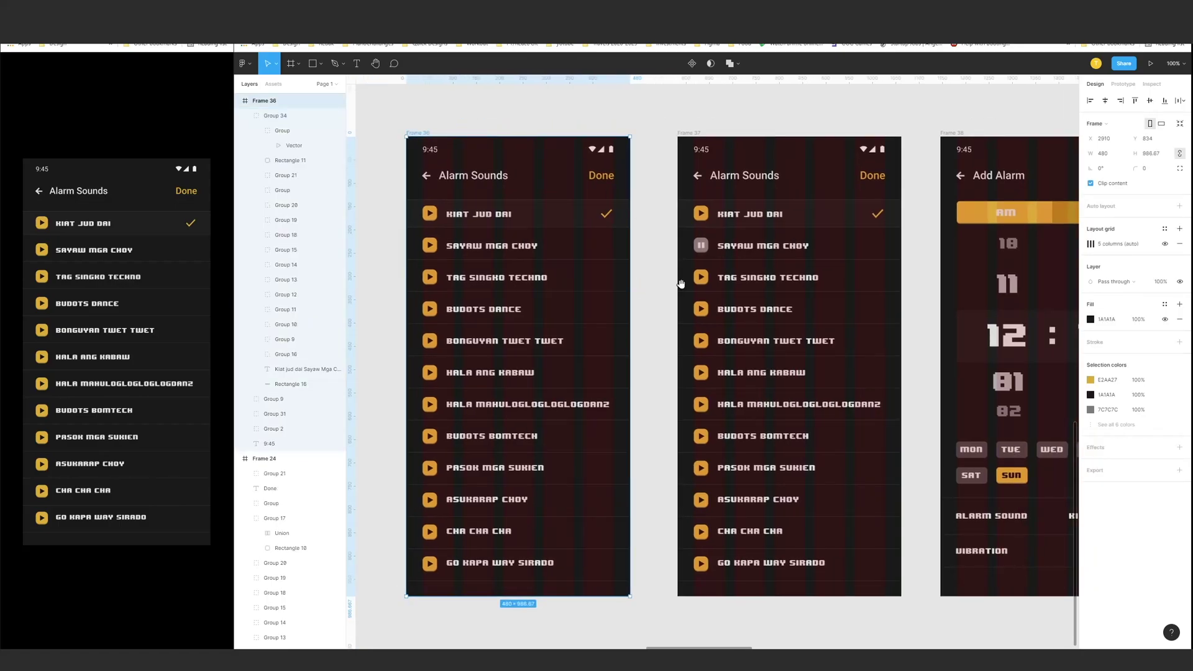
pyautogui.hscroll(-4, 681, 284)
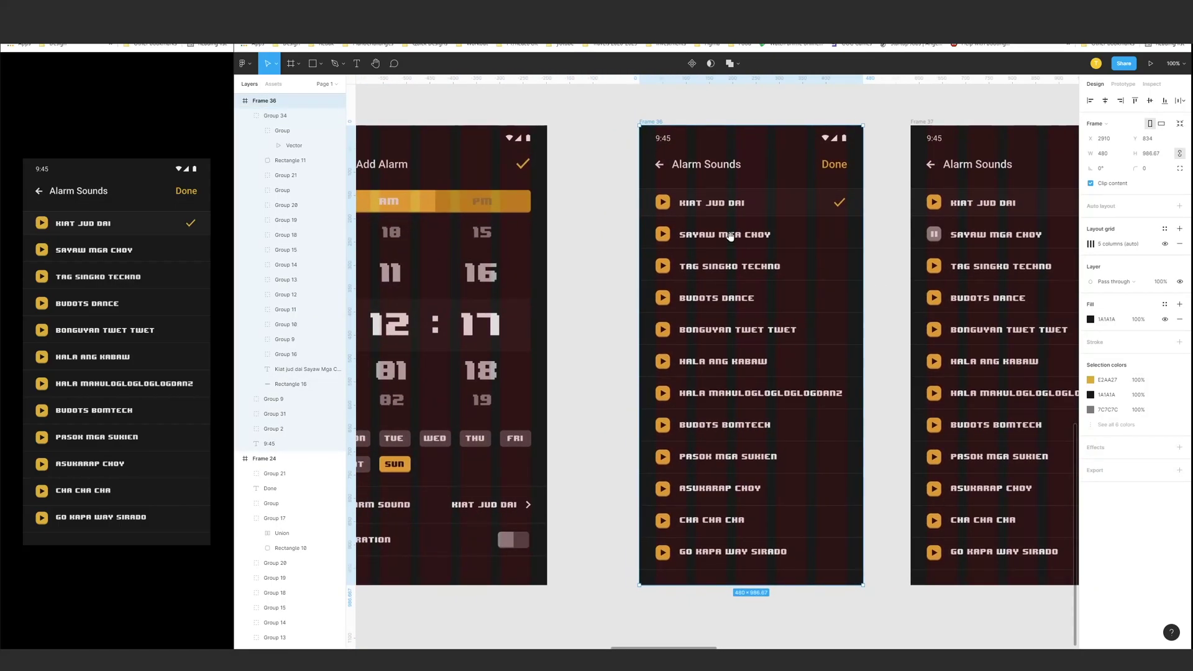
pyautogui.hscroll(-4, 683, 236)
pyautogui.click(661, 166)
pyautogui.hscroll(2, 660, 166)
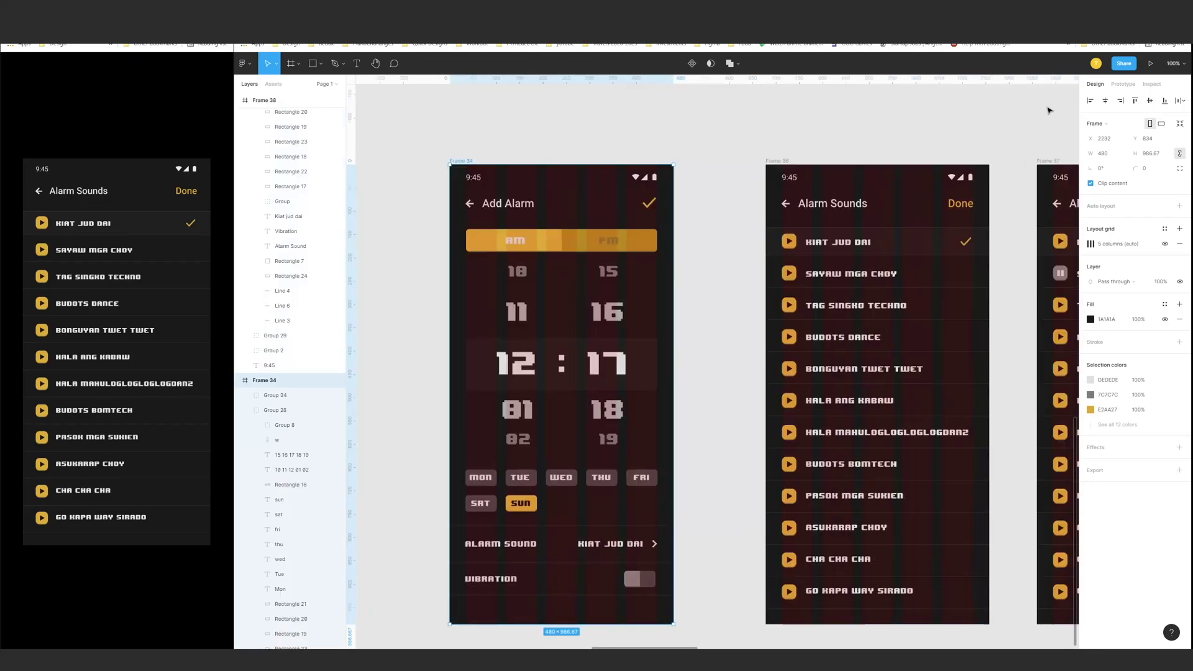
pyautogui.click(1122, 84)
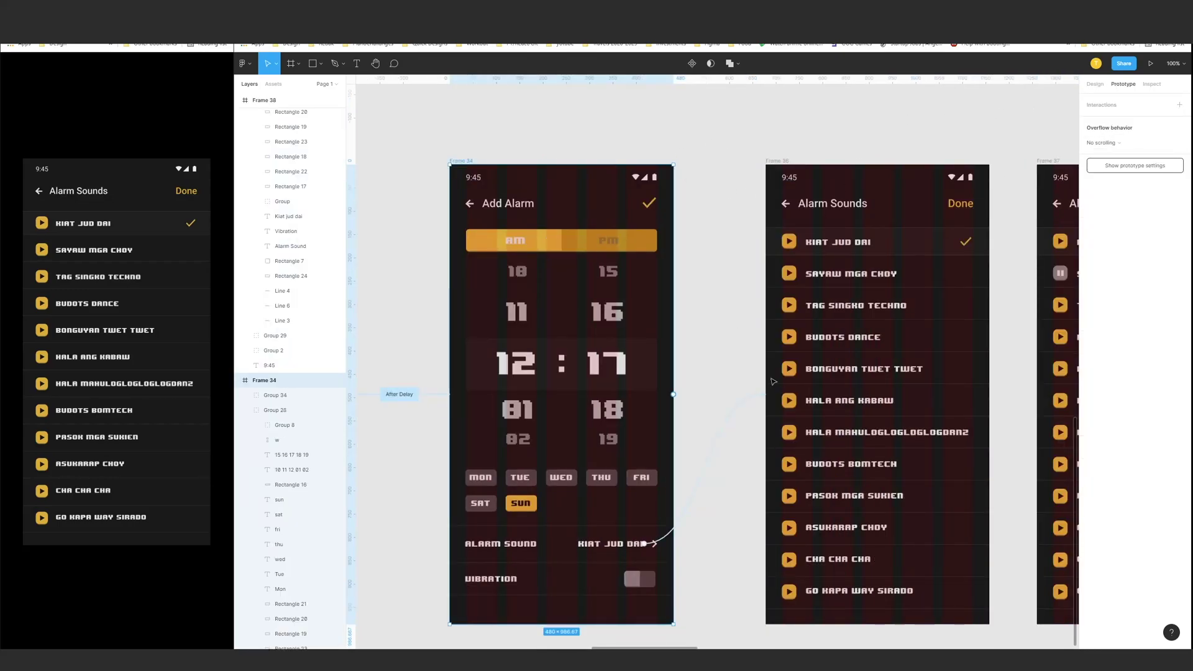
# Inspect the Alarm Sound link: On click, Smart animate, Ease in 300ms.
pyautogui.click(742, 412)
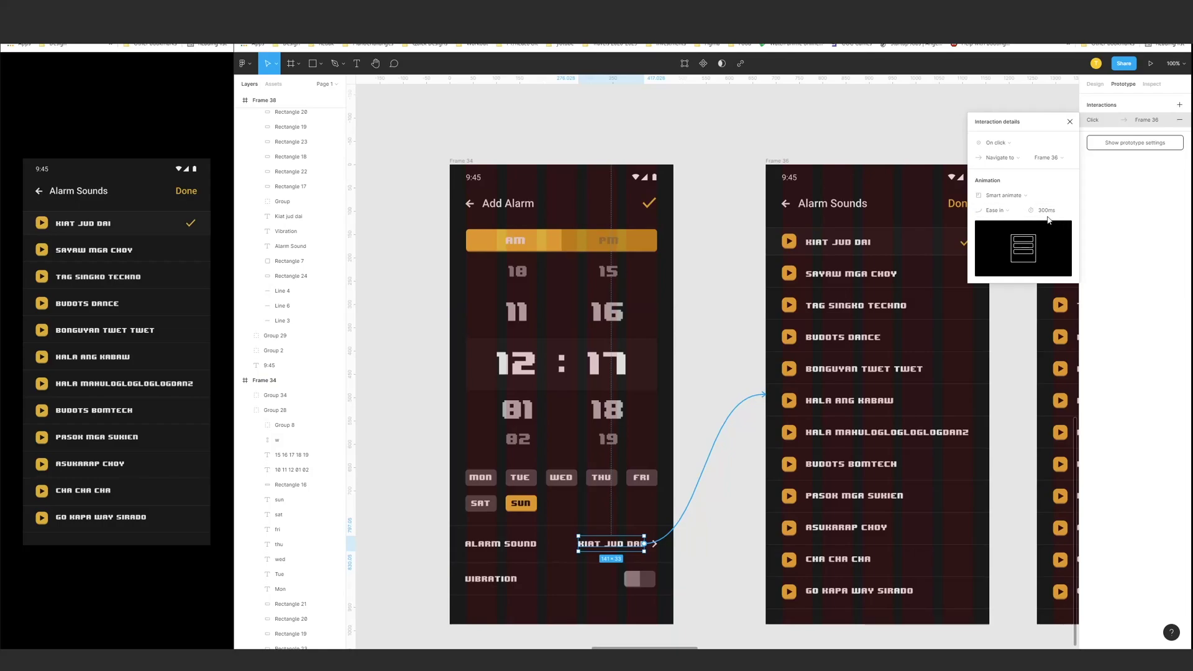
pyautogui.click(814, 160)
pyautogui.hscroll(6, 827, 144)
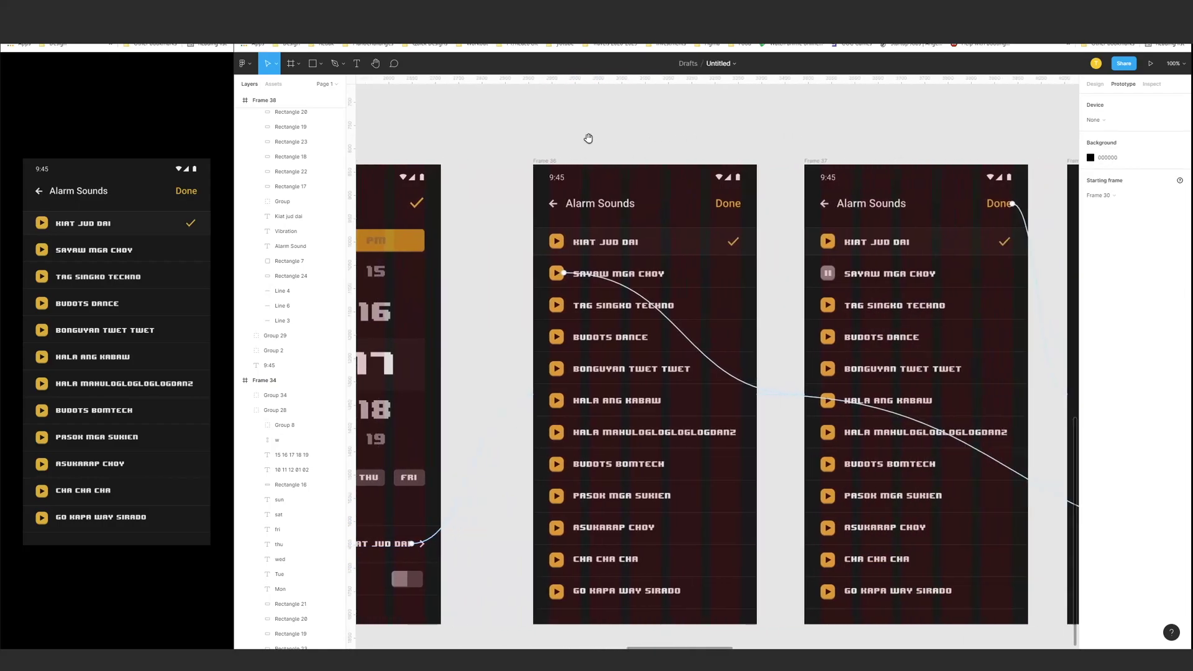
pyautogui.hscroll(-2, 472, 261)
pyautogui.scroll(-1, 473, 261)
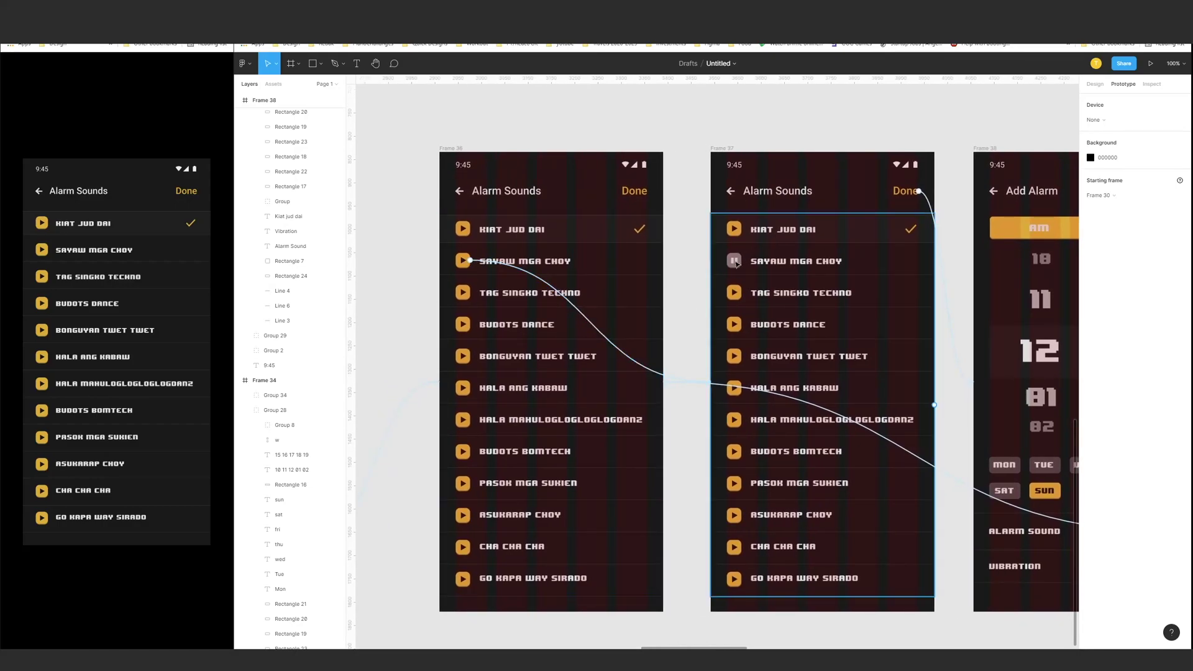
# Play Sayaw mga choy in the preview and pan to the next Add Alarm screen.
pyautogui.click(45, 253)
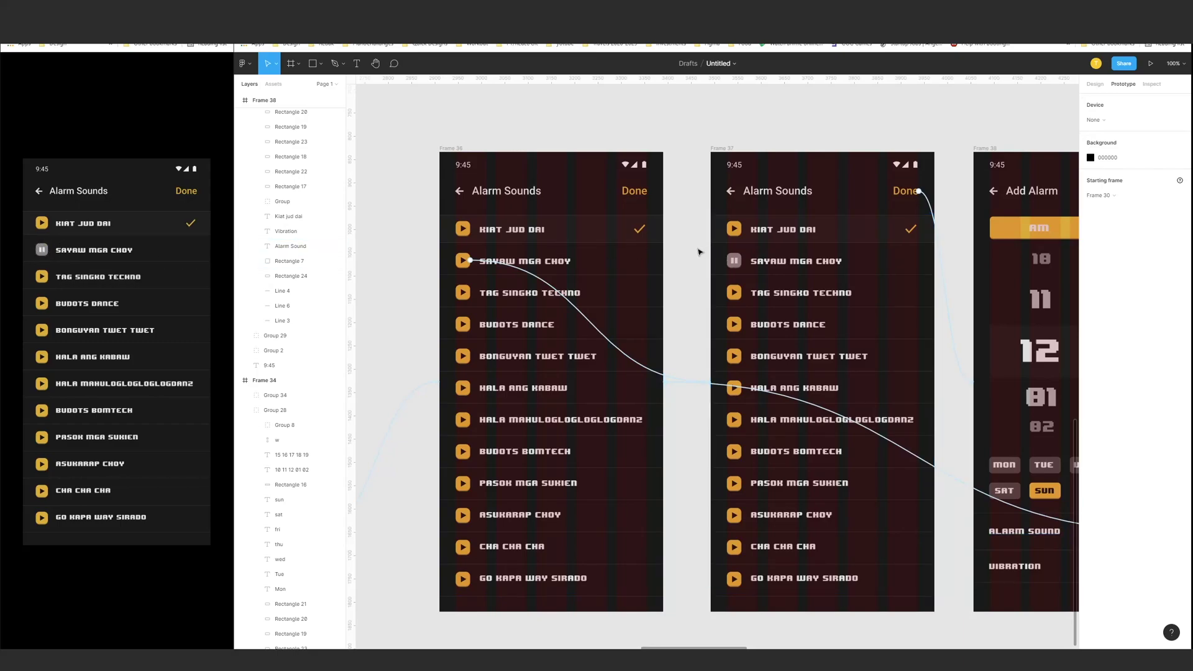
pyautogui.hscroll(5, 676, 245)
pyautogui.scroll(-1, 676, 245)
pyautogui.moveTo(630, 243)
pyautogui.mouseDown()
pyautogui.moveTo(631, 258)
pyautogui.moveTo(640, 232)
pyautogui.moveTo(652, 243)
pyautogui.mouseUp()
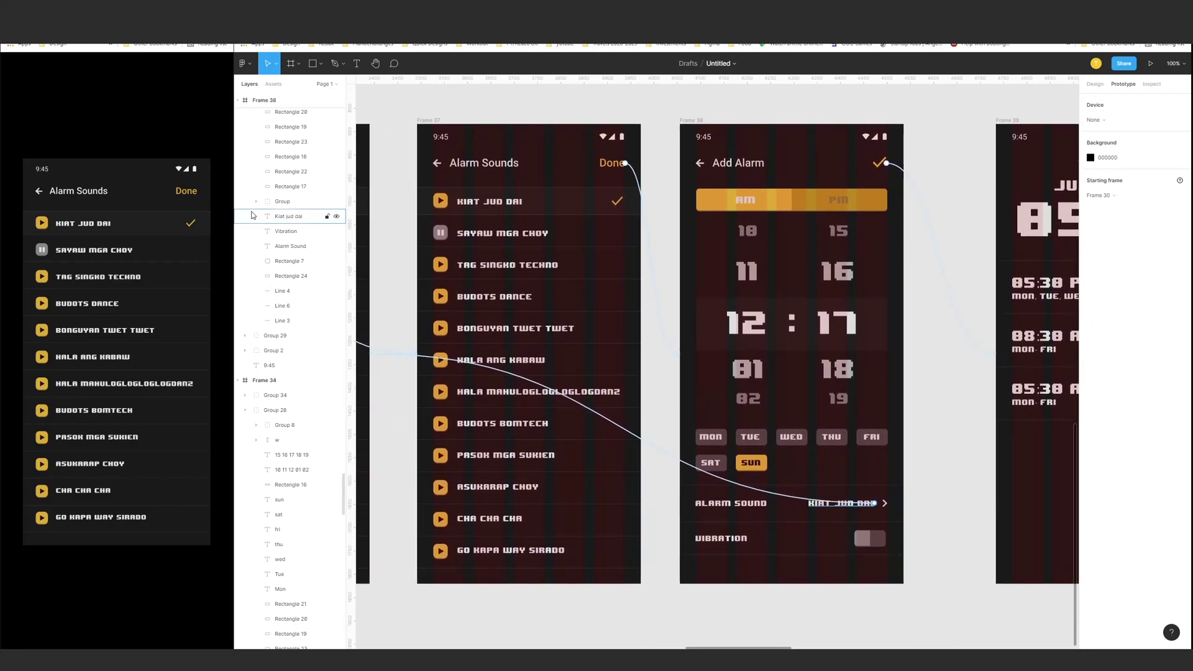
# Go from the sound list back to Add Alarm, stepping back and forth between screens.
pyautogui.click(187, 193)
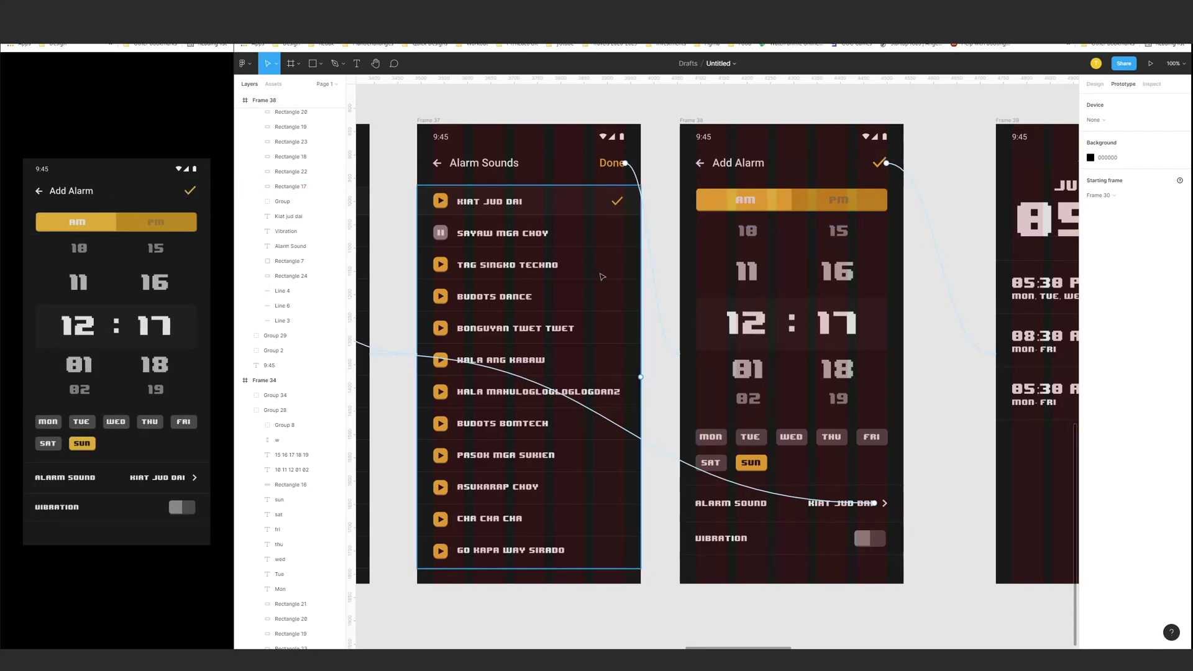
pyautogui.press('Right')
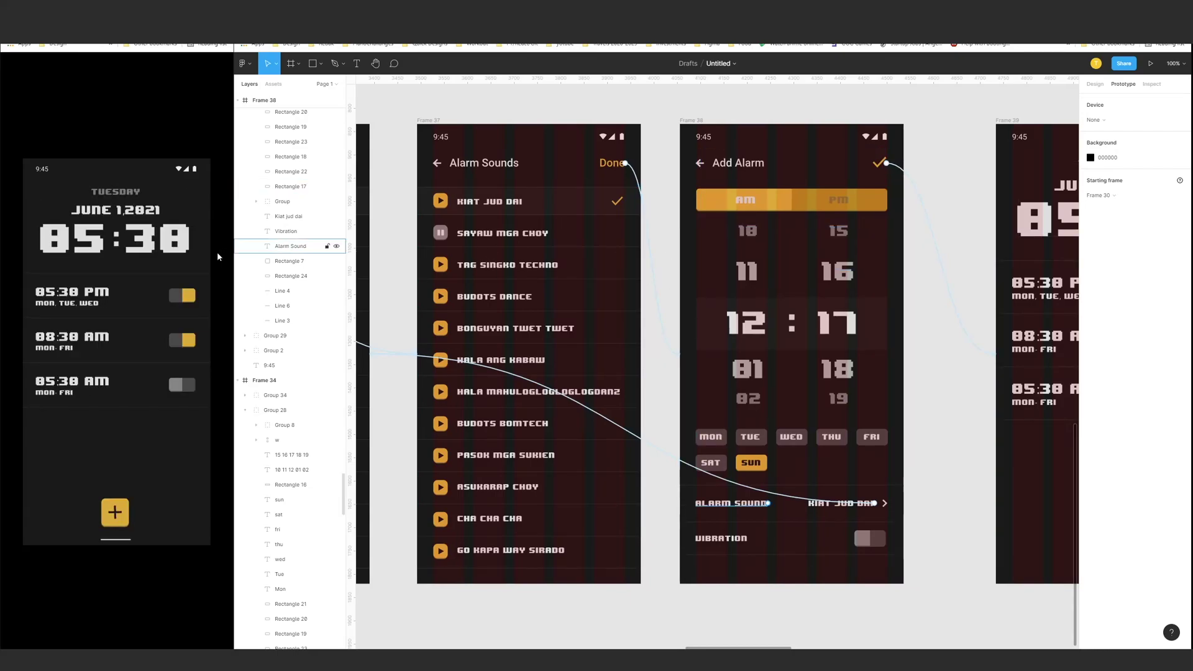
pyautogui.press('Left')
pyautogui.press('Left')
pyautogui.press('Right')
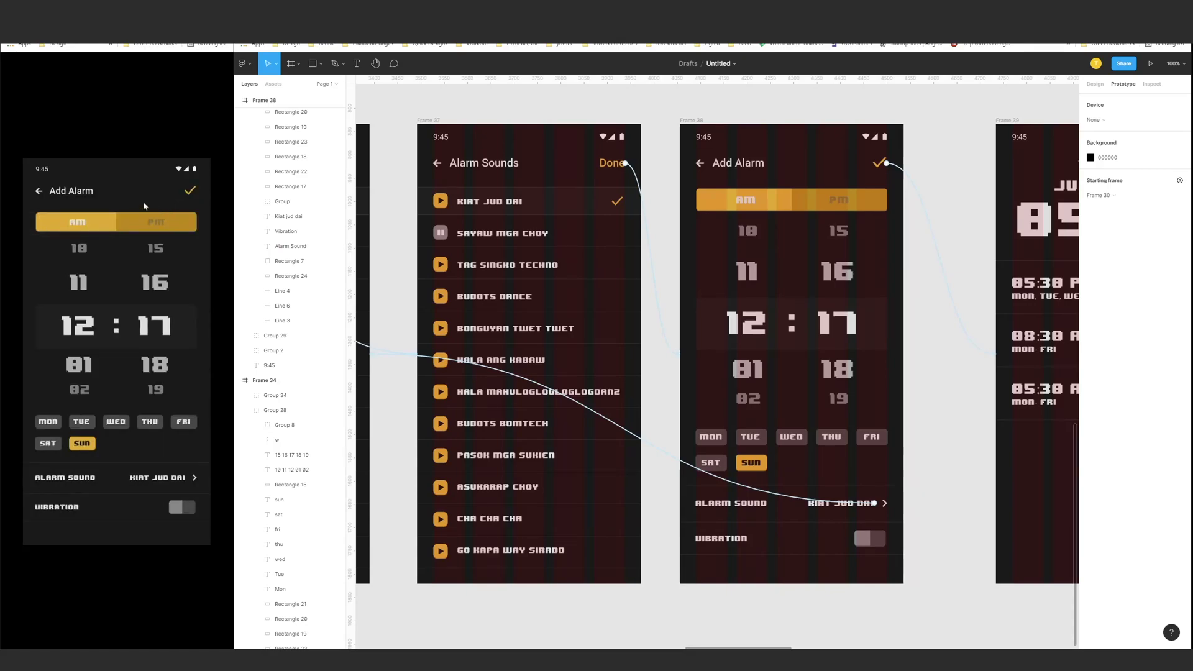
pyautogui.press('Left')
pyautogui.click(186, 196)
# Bring the June 1 alarm list into view and save the alarm with the checkmark.
pyautogui.moveTo(932, 248); pyautogui.dragTo(776, 274)
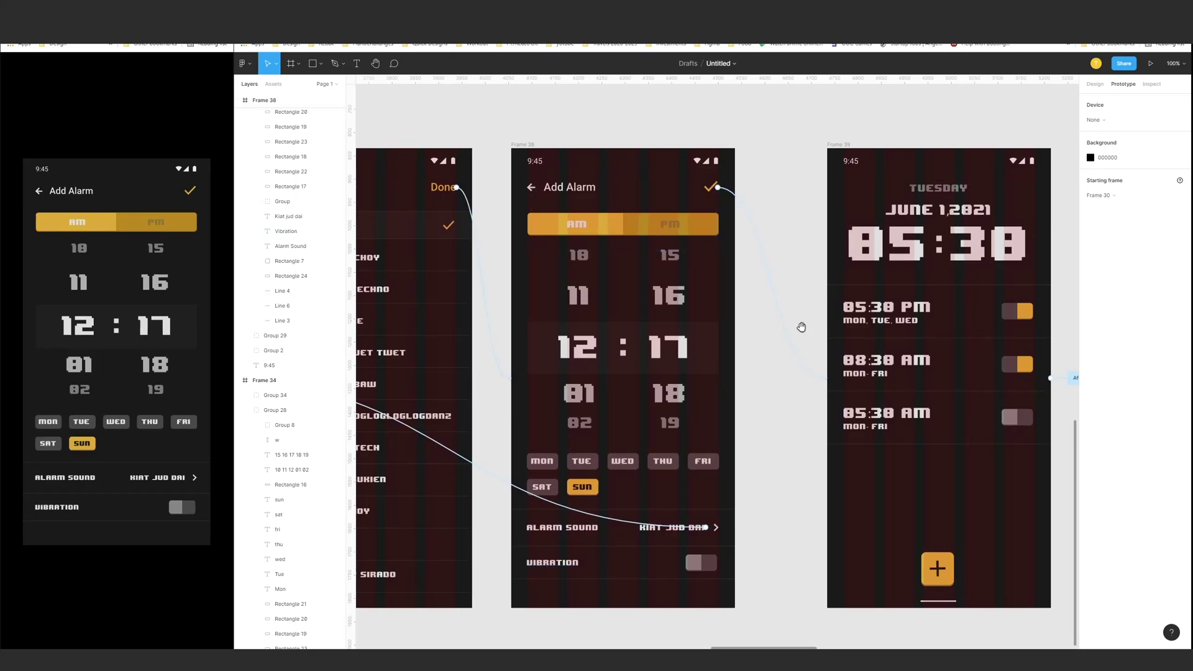
pyautogui.hscroll(2, 799, 325)
pyautogui.click(190, 193)
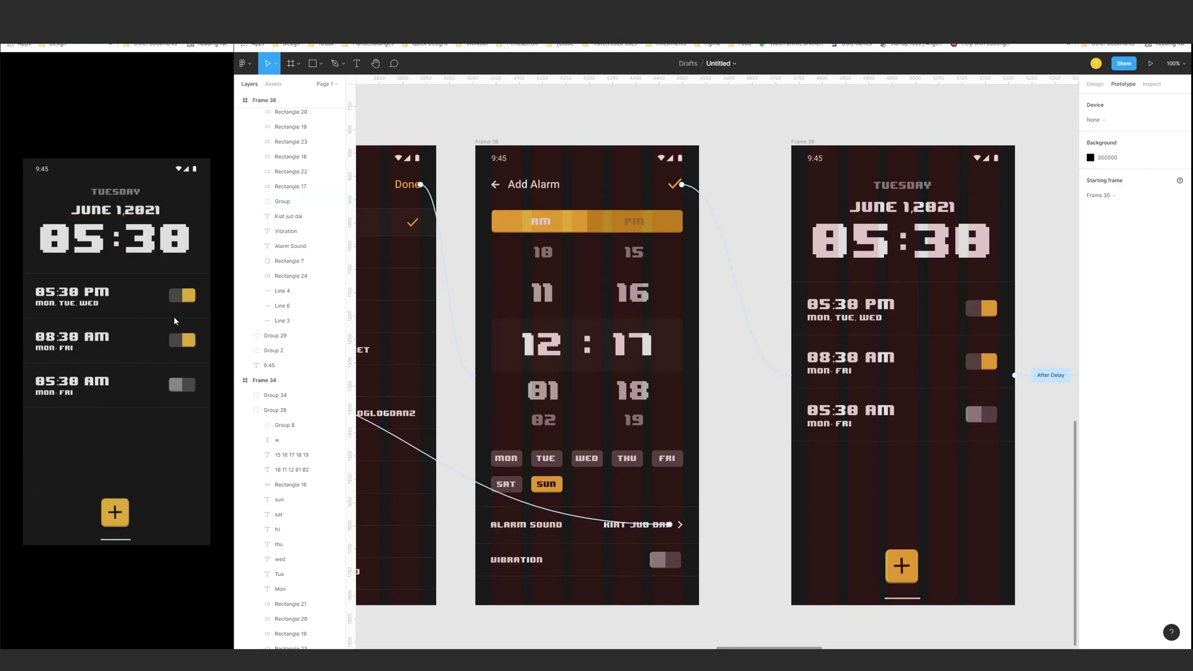
# Zoom out to 50% and scroll through the remaining screen frames.
pyautogui.press('-')
pyautogui.hscroll(-10, 752, 223)
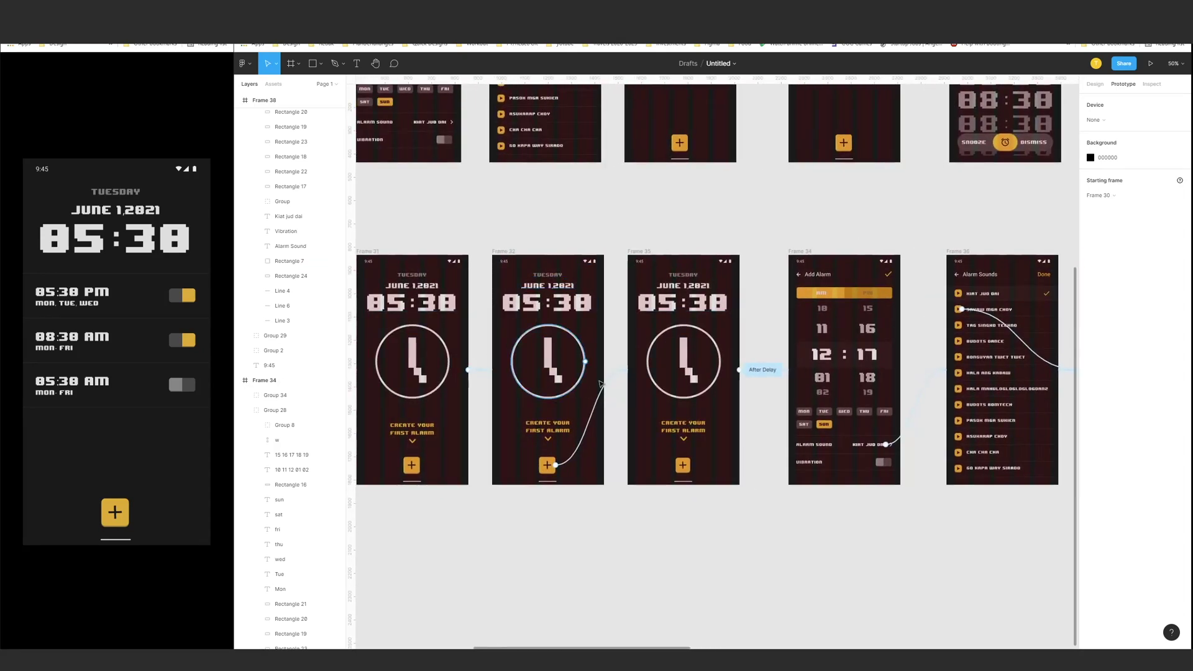
pyautogui.hscroll(12, 745, 217)
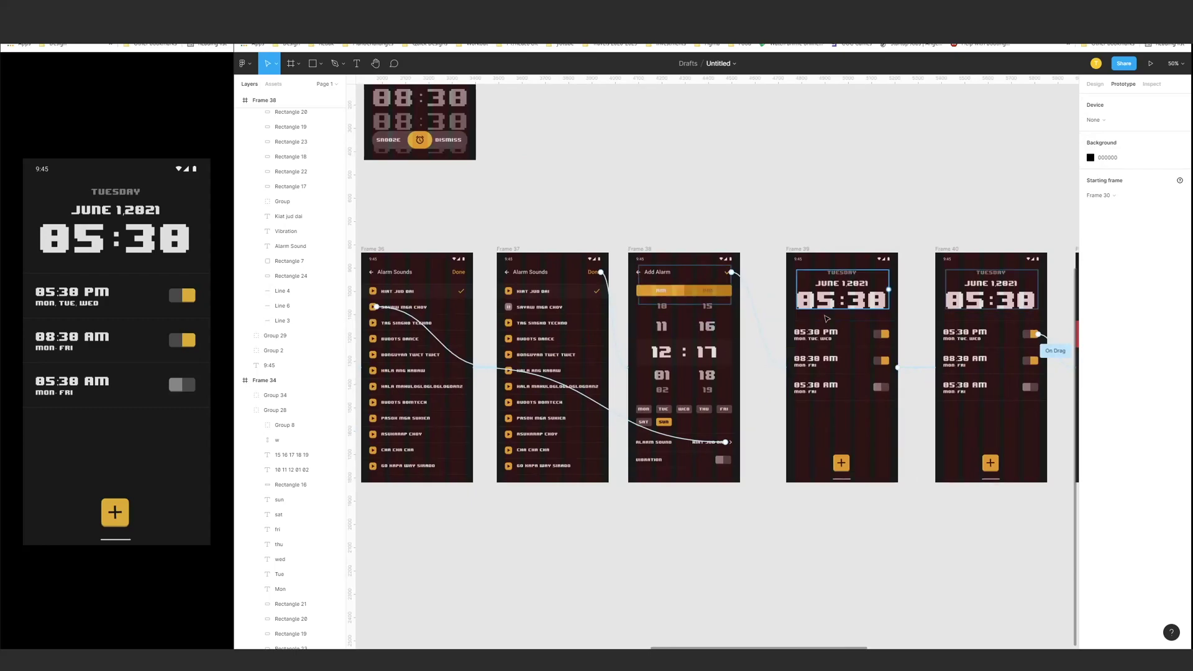
pyautogui.hscroll(3, 820, 221)
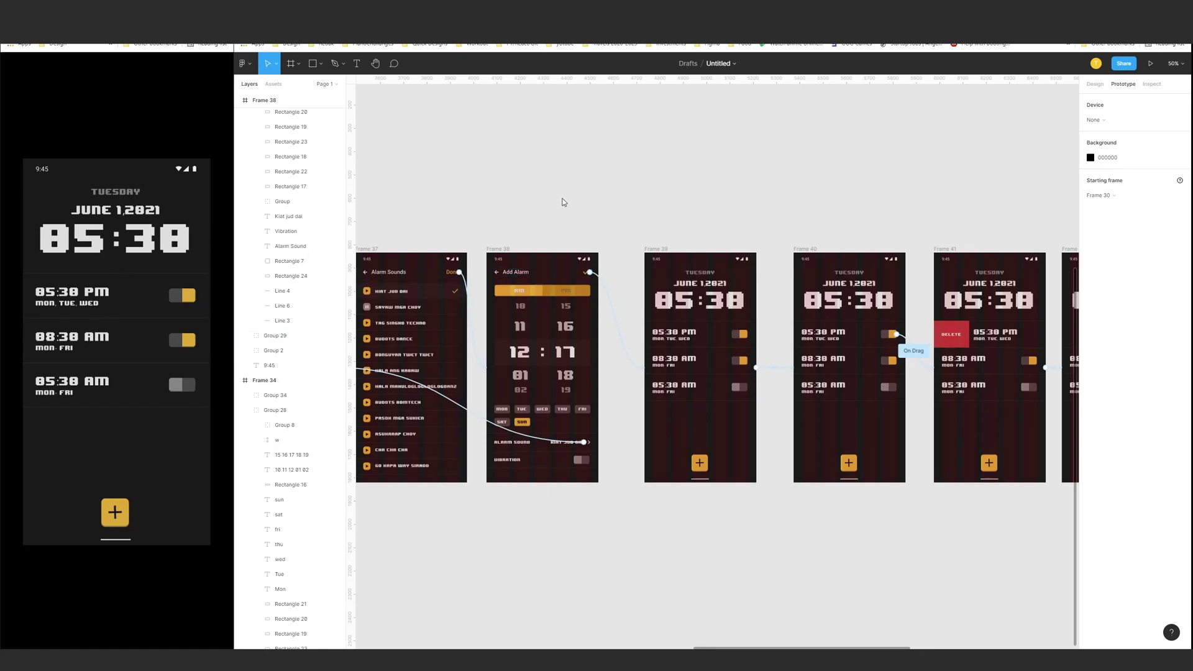
pyautogui.hscroll(2, 669, 176)
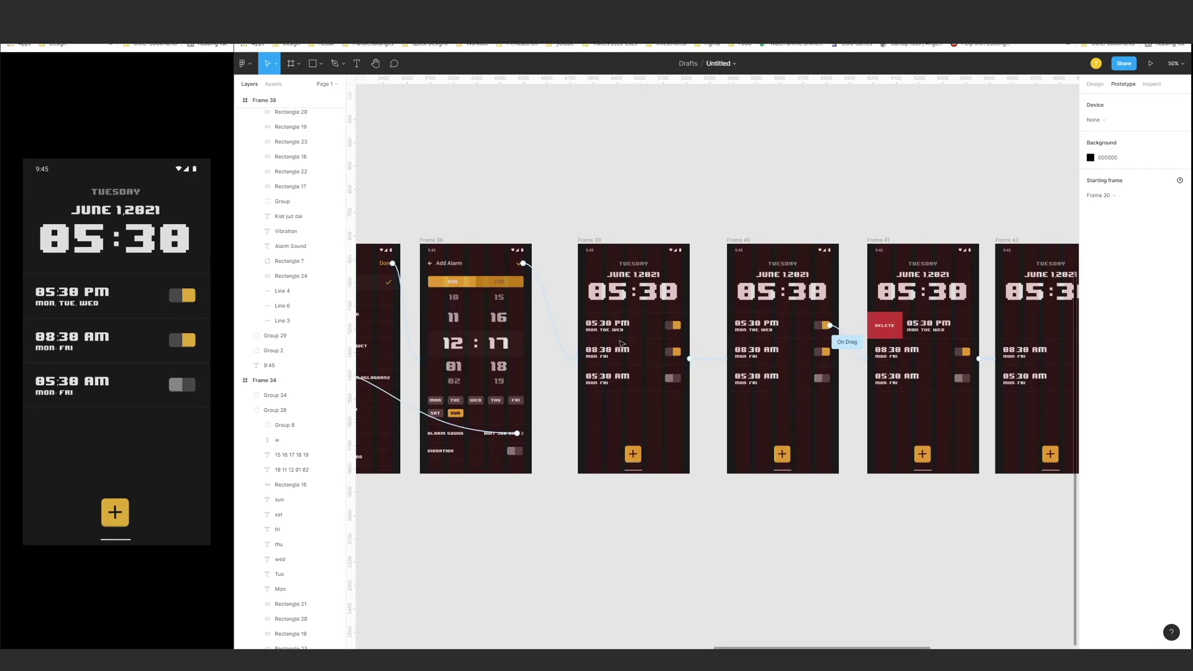